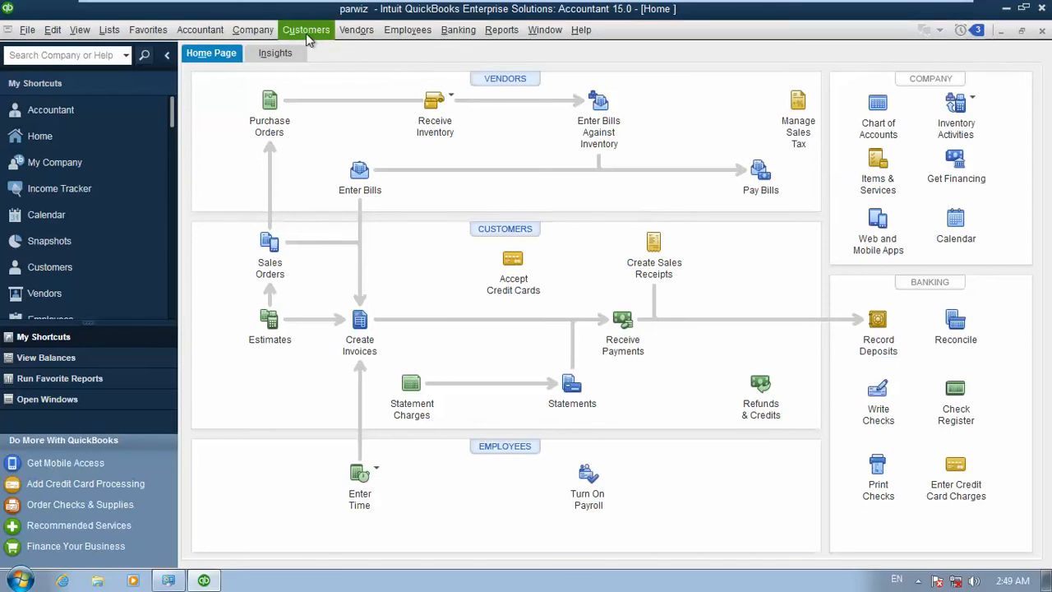
Step: Open the Customer Center and review the customer list filter options and the customer transaction types
{"action": "left_click", "coordinate": [305, 33]}
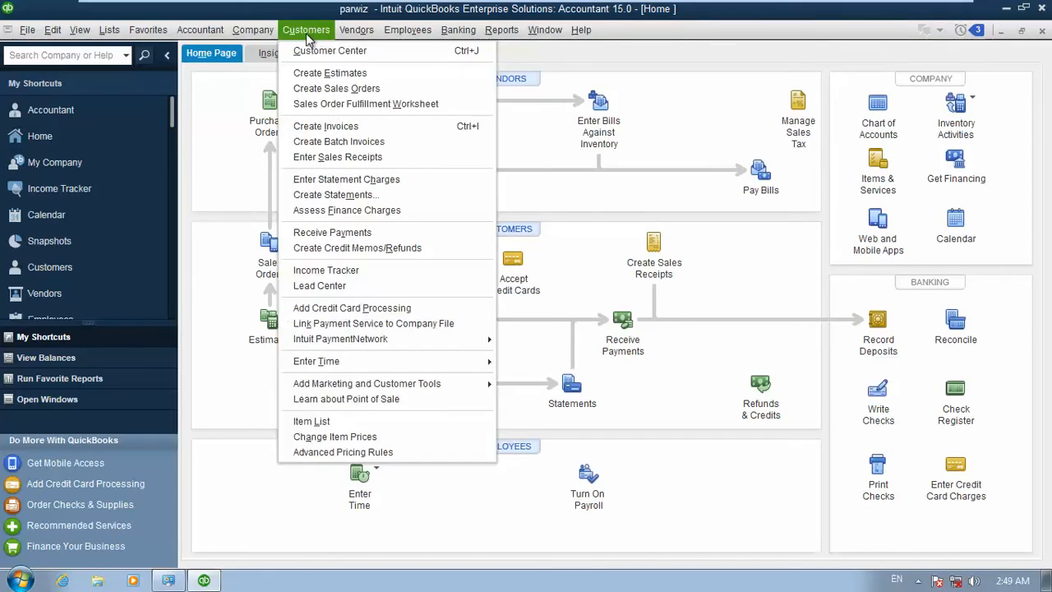
{"action": "left_click", "coordinate": [381, 51]}
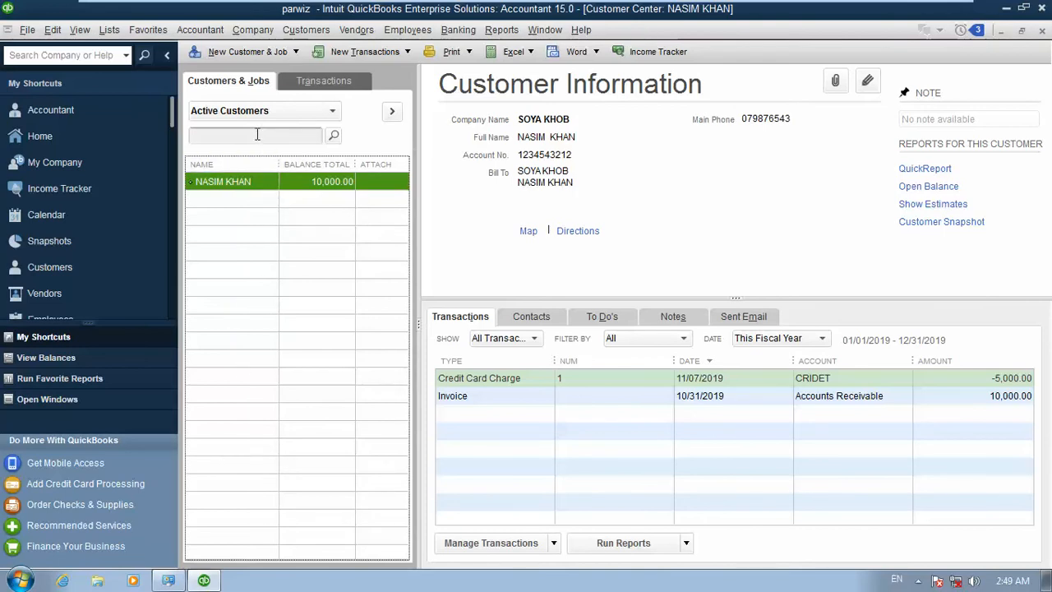
{"action": "left_click", "coordinate": [332, 111]}
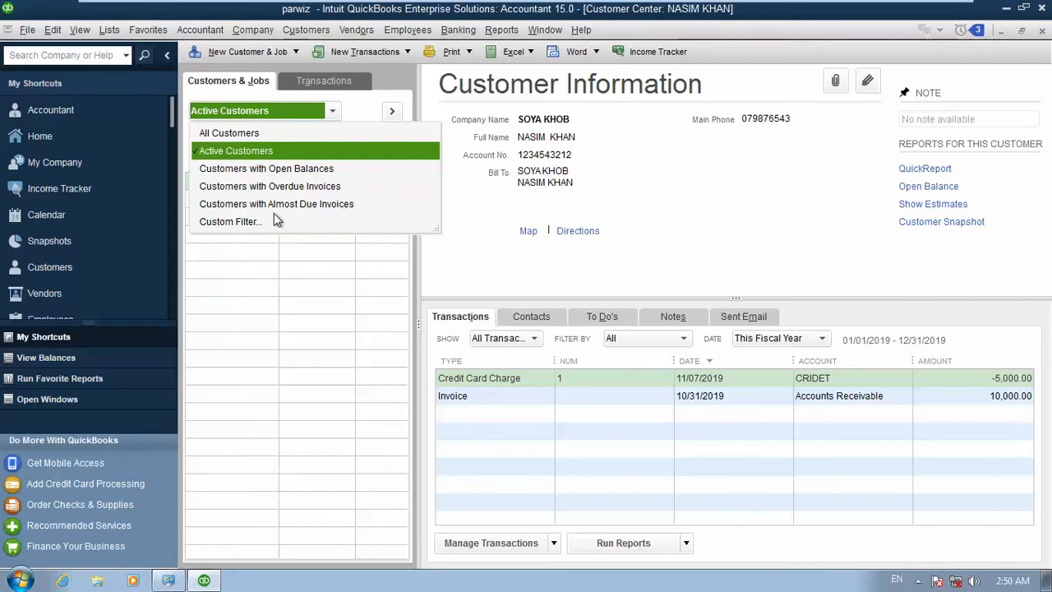
{"action": "left_click", "coordinate": [334, 113]}
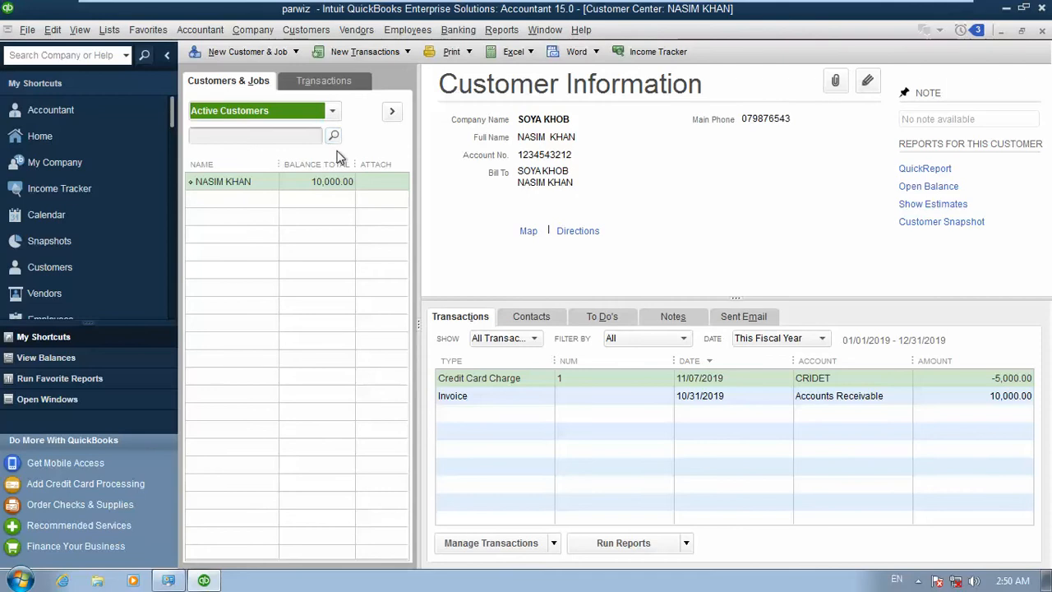
{"action": "left_click", "coordinate": [329, 87]}
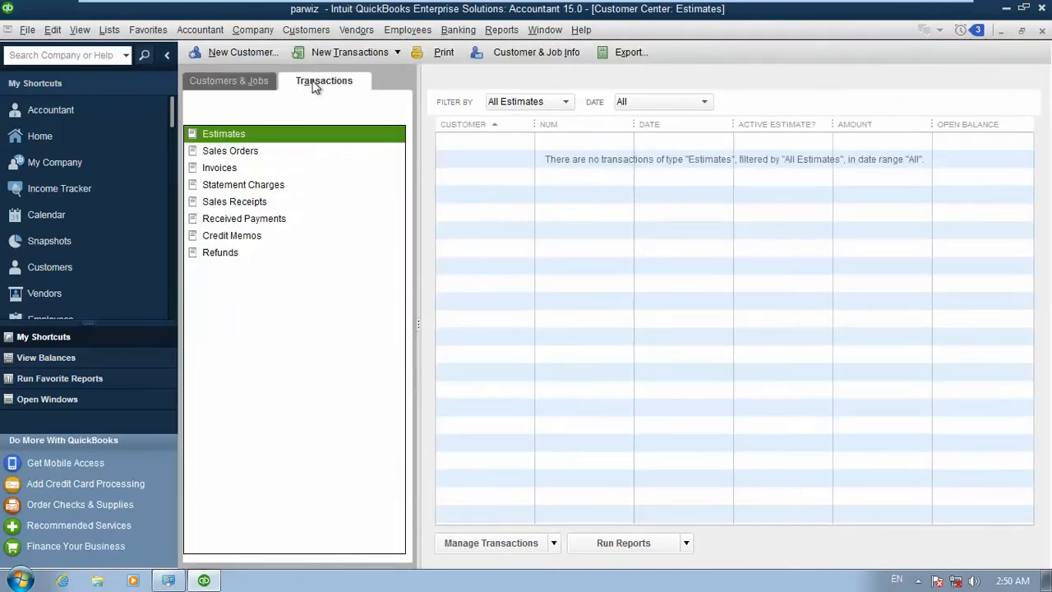
{"action": "left_click", "coordinate": [254, 87]}
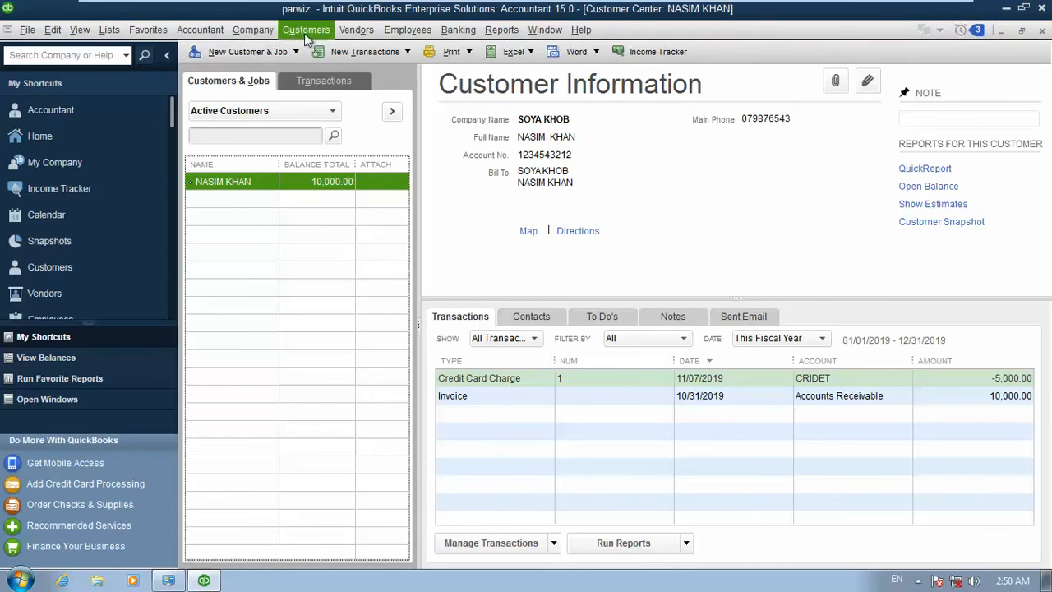
Step: Create a new estimate for the existing customer and start adding a new Inventory Part item on its first line
{"action": "left_click", "coordinate": [305, 32]}
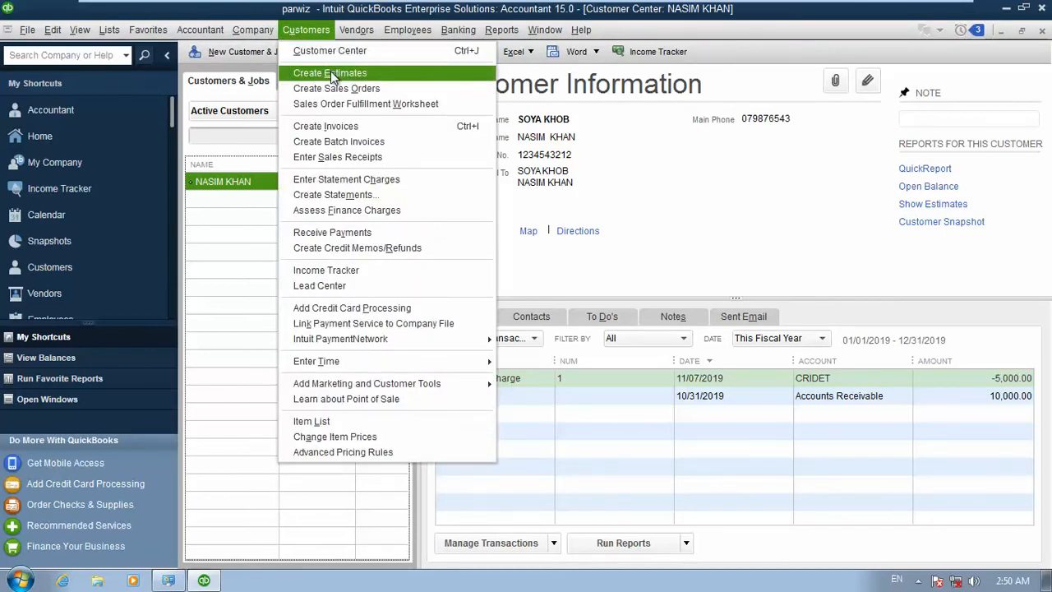
{"action": "left_click", "coordinate": [403, 82]}
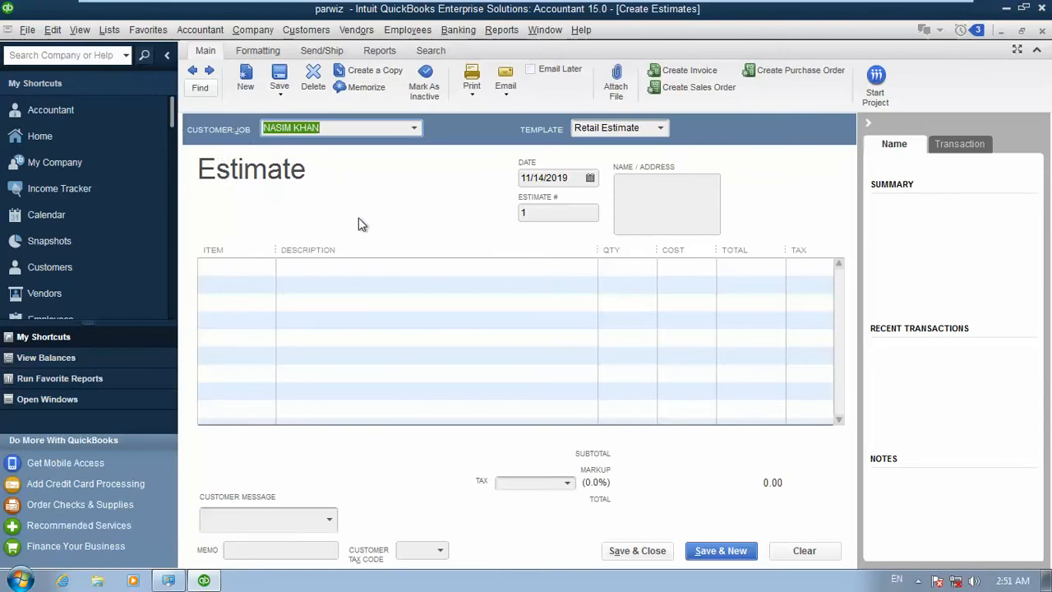
{"action": "left_click", "coordinate": [233, 269]}
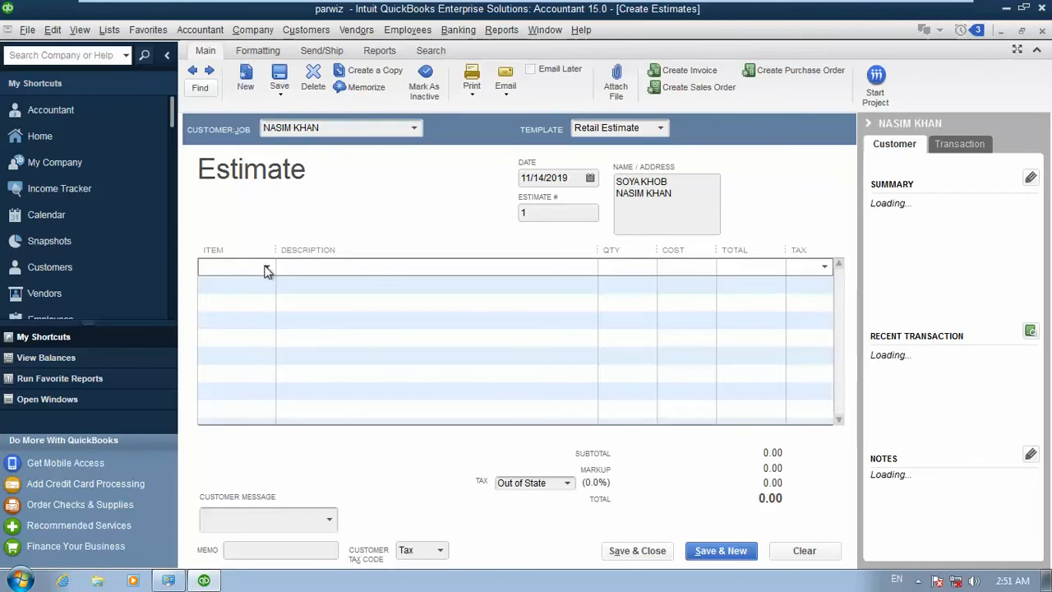
{"action": "left_click", "coordinate": [266, 268]}
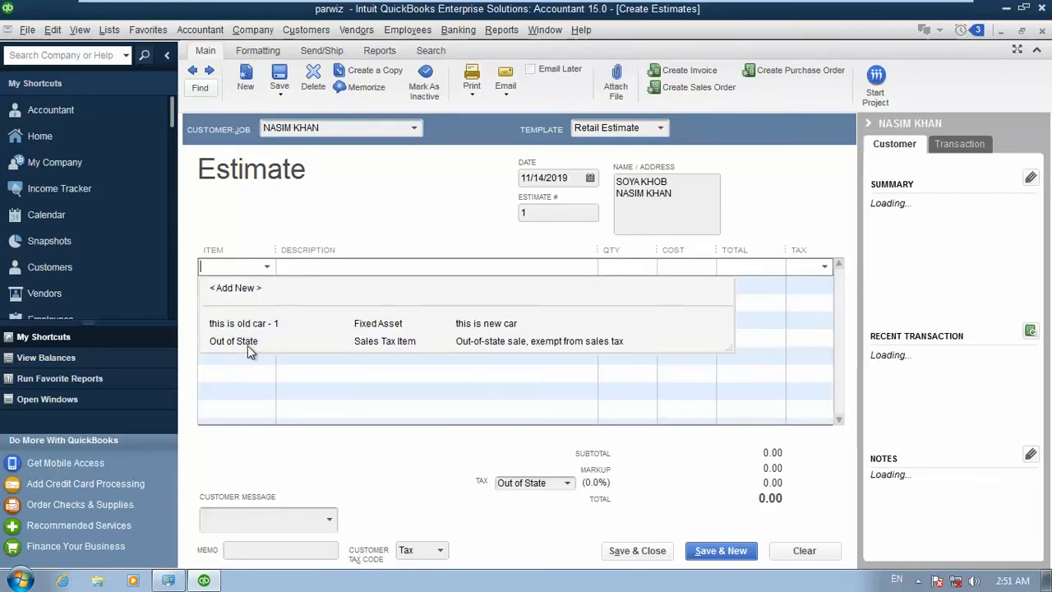
{"action": "left_click", "coordinate": [240, 288]}
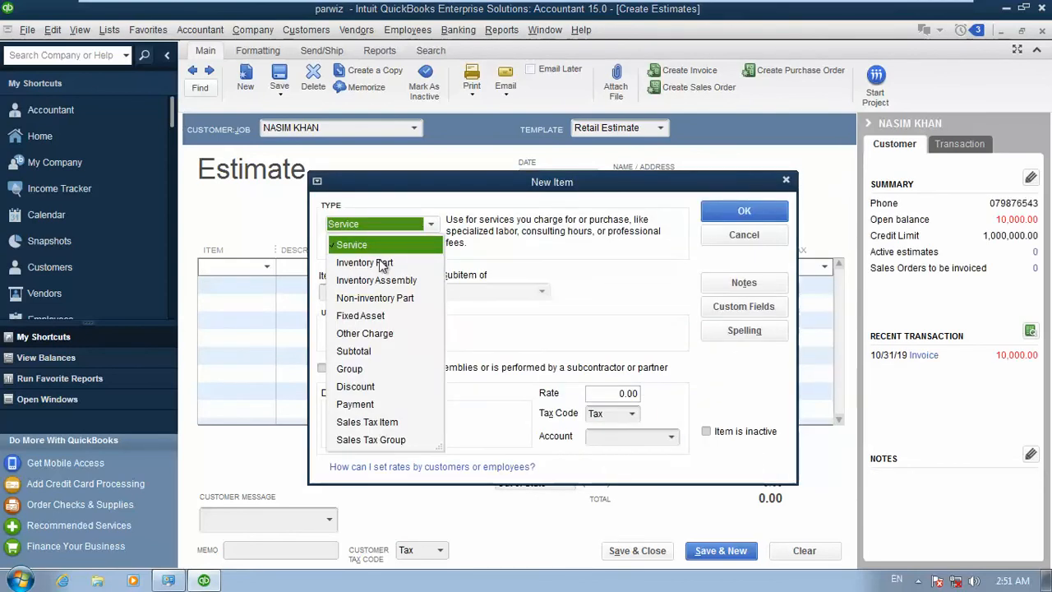
{"action": "left_click", "coordinate": [383, 263]}
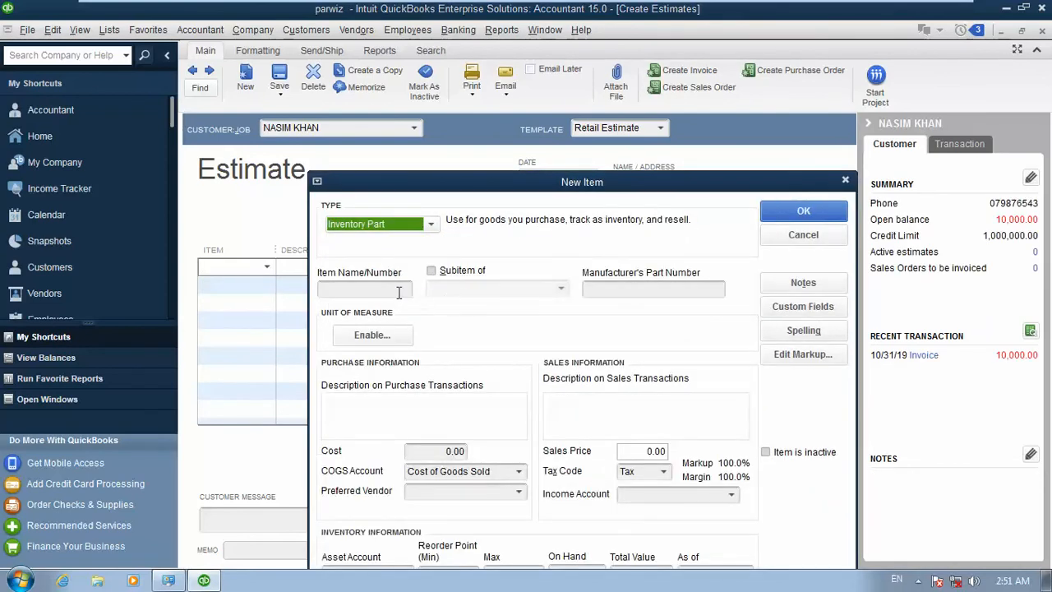
Step: Name the new item LCD, without a parent item, and enter DELL as the manufacturer's part number
{"action": "left_click_drag", "start_coordinate": [575, 182], "coordinate": [526, 76]}
{"action": "left_click", "coordinate": [335, 183]}
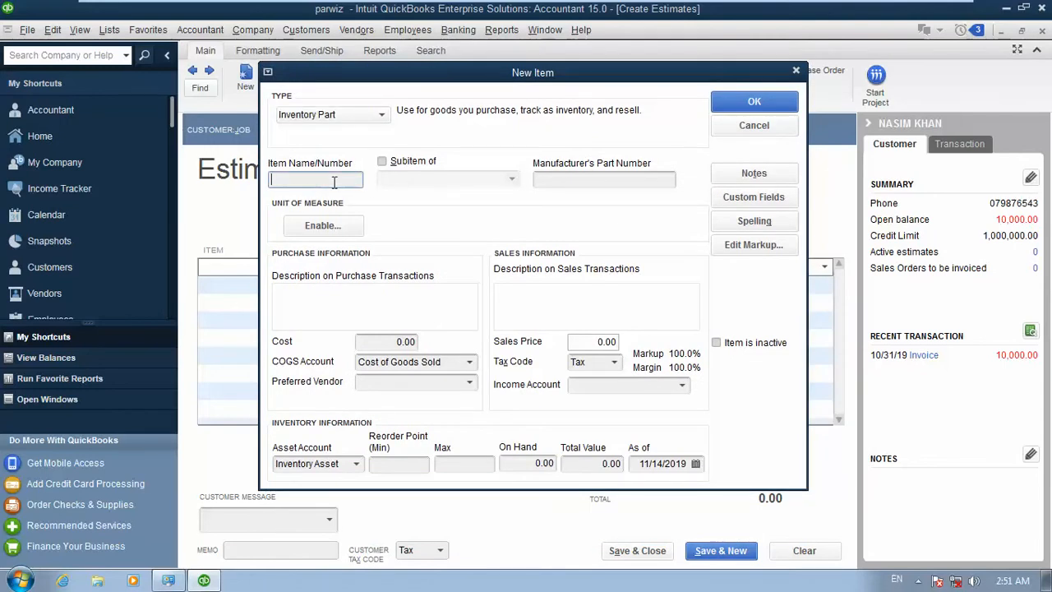
{"action": "type", "text": "LCD"}
{"action": "left_click", "coordinate": [388, 164]}
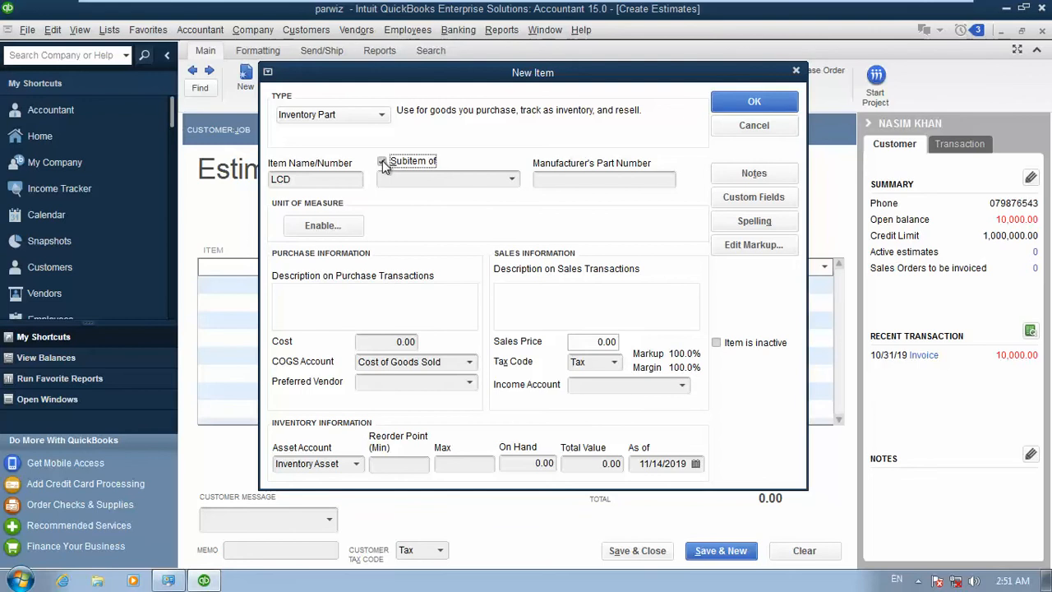
{"action": "left_click", "coordinate": [384, 163]}
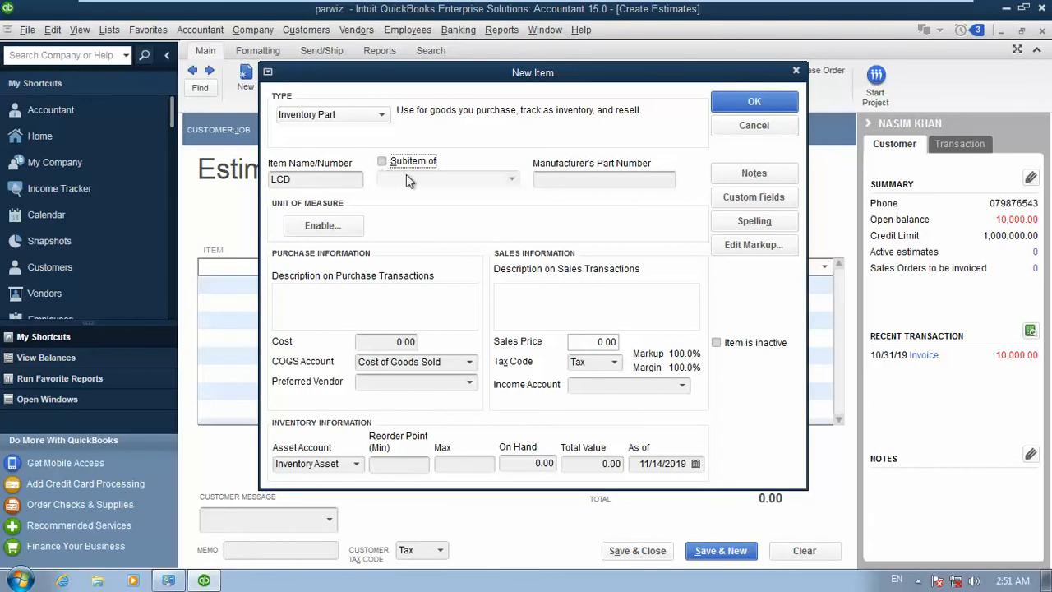
{"action": "left_click", "coordinate": [555, 179]}
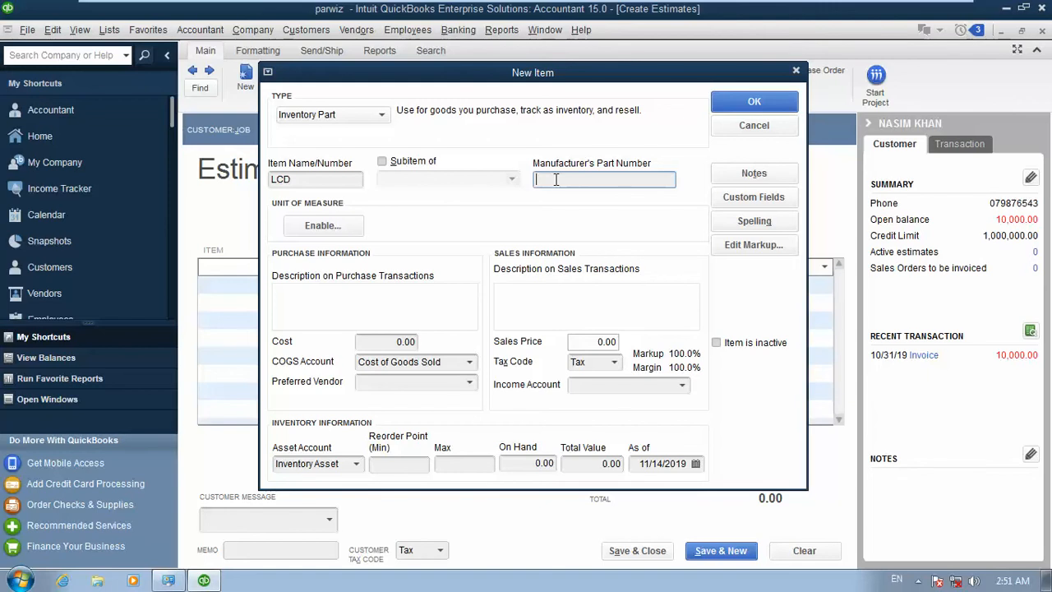
{"action": "type", "text": "DELL"}
Step: Enable a single unit of measure per item and assign the Length unit Inch (in) to the item
{"action": "left_click", "coordinate": [308, 227]}
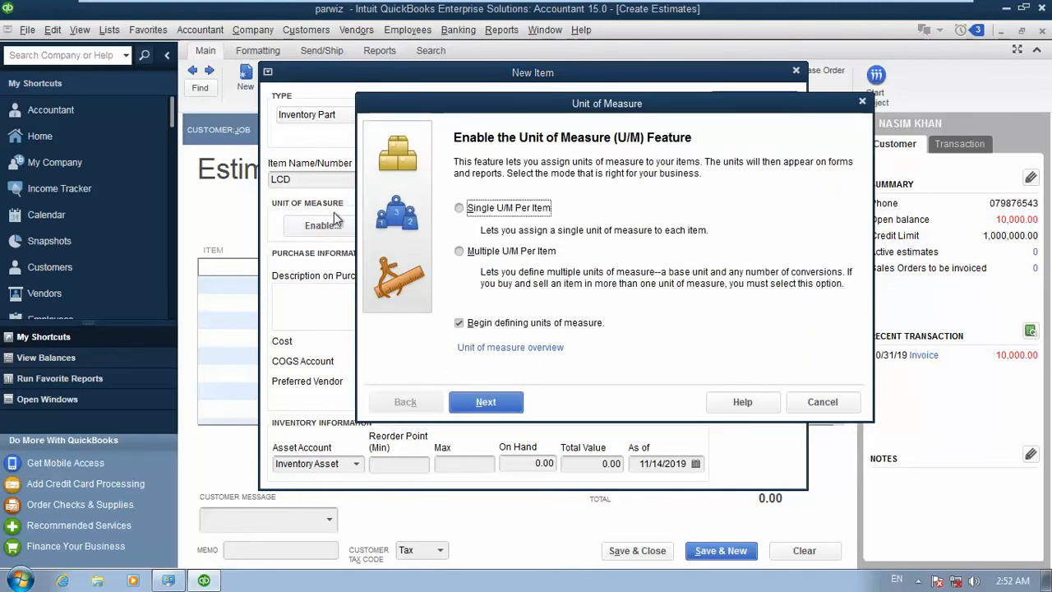
{"action": "left_click", "coordinate": [465, 211]}
{"action": "left_click", "coordinate": [478, 404]}
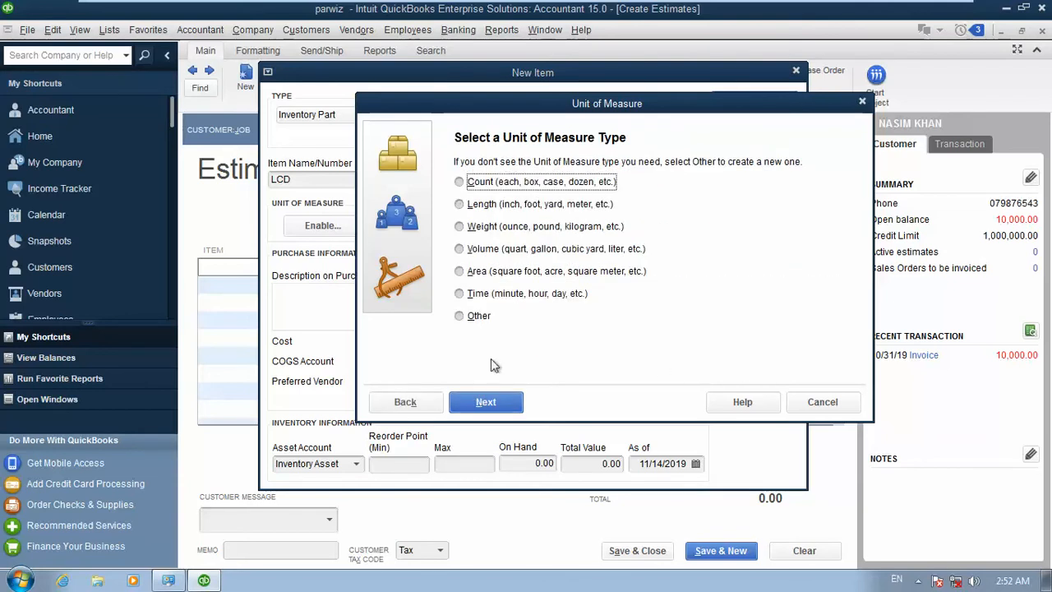
{"action": "left_click", "coordinate": [460, 207]}
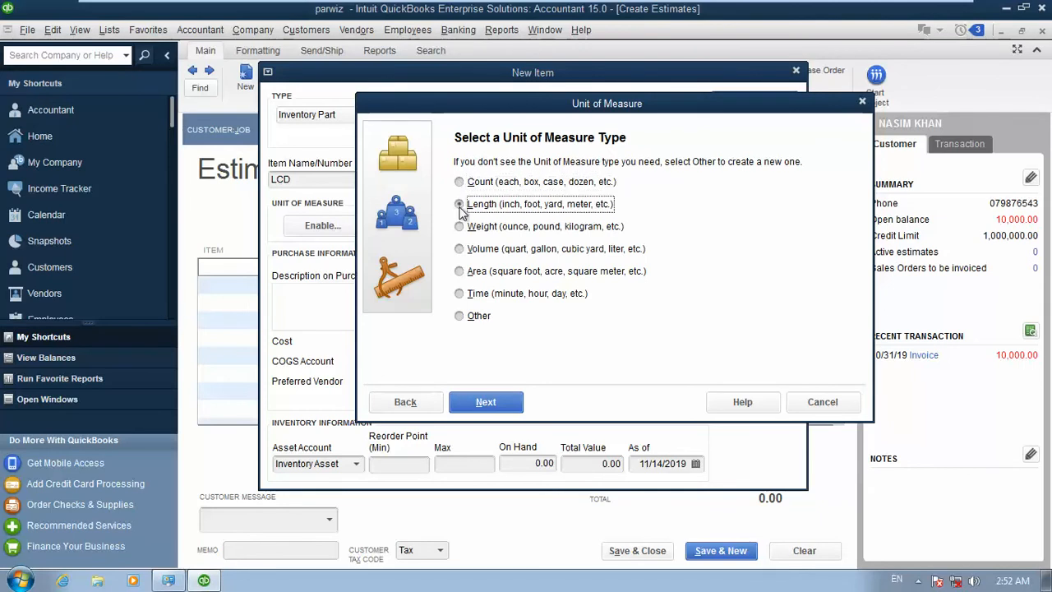
{"action": "left_click", "coordinate": [484, 400]}
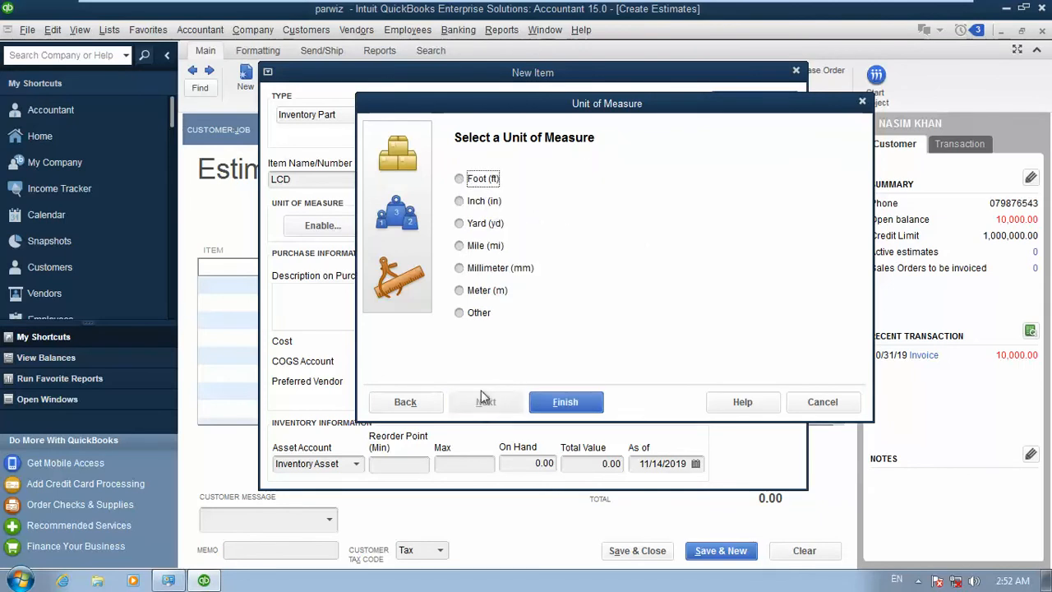
{"action": "left_click", "coordinate": [460, 202]}
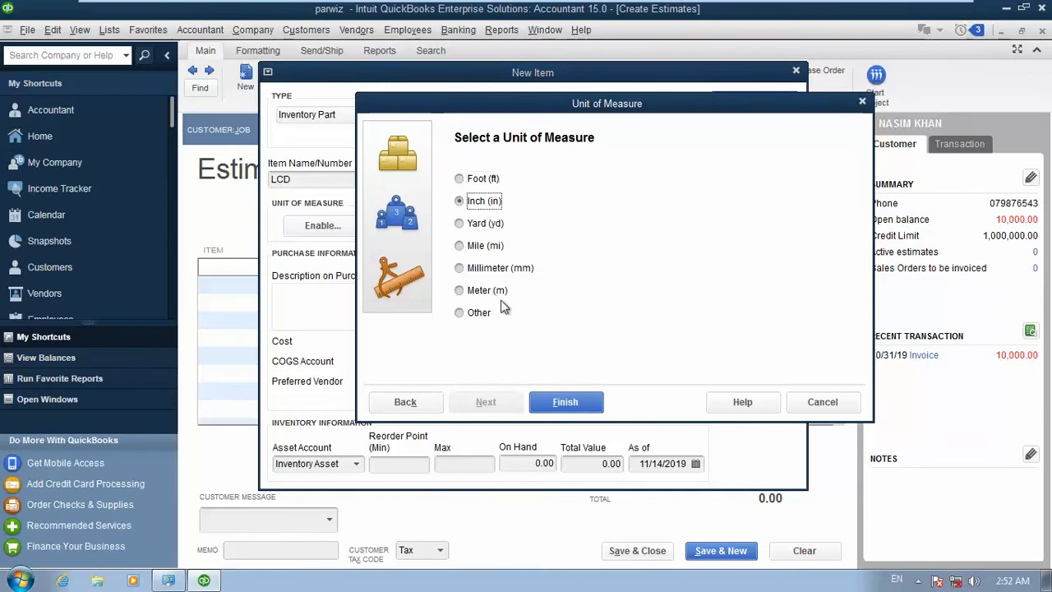
{"action": "left_click", "coordinate": [572, 406]}
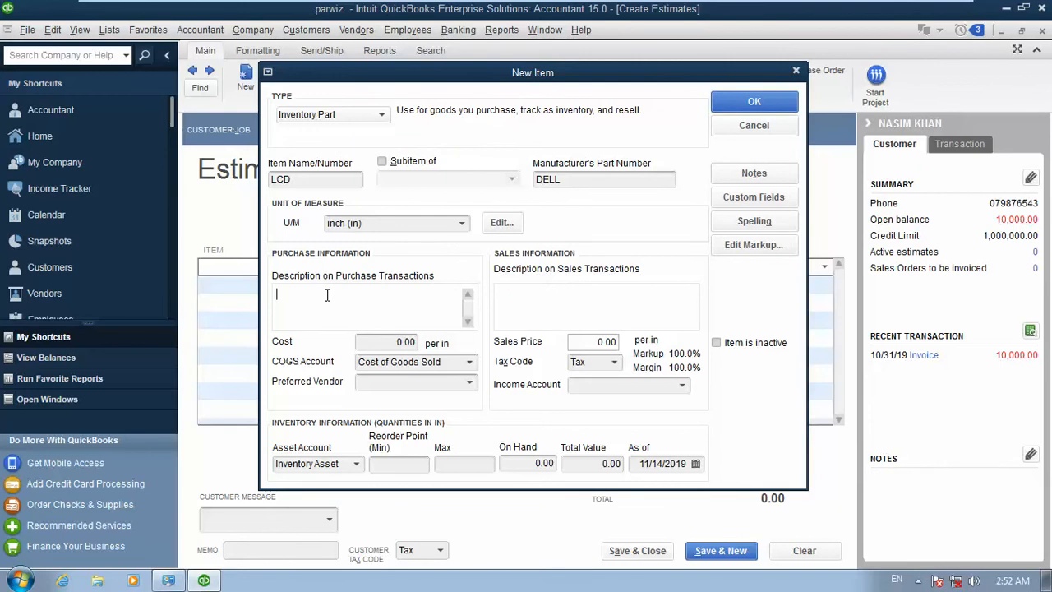
Step: Enter the purchase description "THIS IS THE NEW VIRSEN OF THIS LCD 64 INCH" and set the cost to 500
{"action": "type", "text": "THIS IS THE NEW VI"}
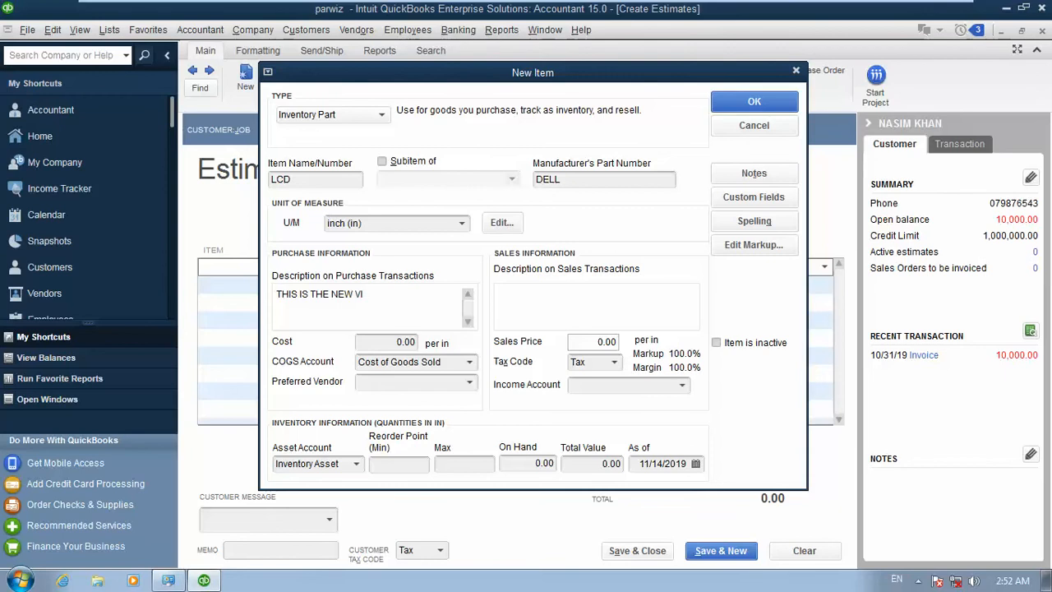
{"action": "type", "text": "R"}
{"action": "type", "text": "SEN OF THIS LS"}
{"action": "key", "text": "BackSpace"}
{"action": "type", "text": "CD"}
{"action": "left_click", "coordinate": [379, 344]}
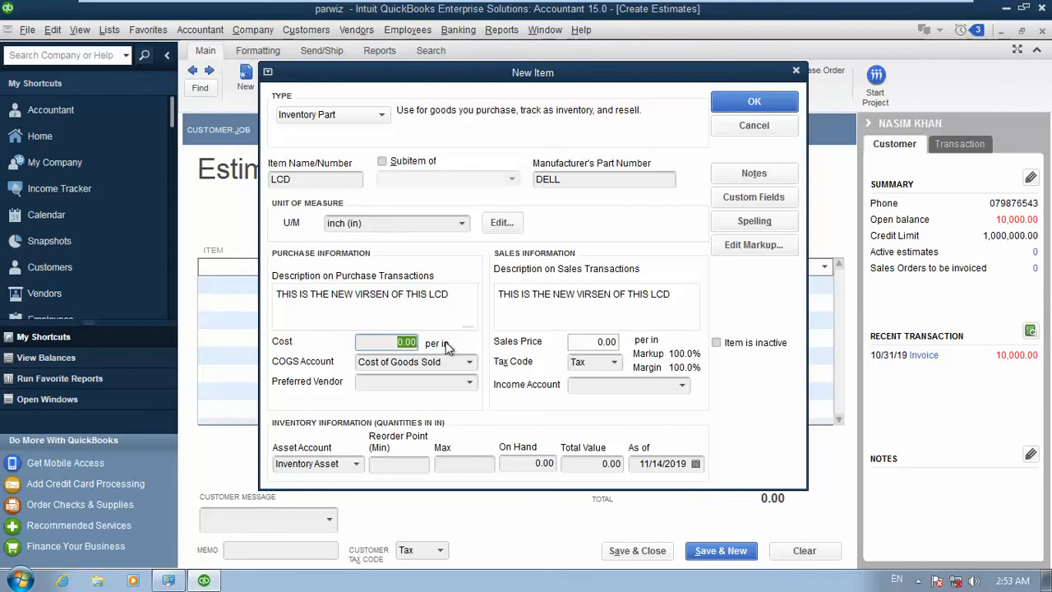
{"action": "type", "text": "500"}
{"action": "left_click", "coordinate": [456, 294]}
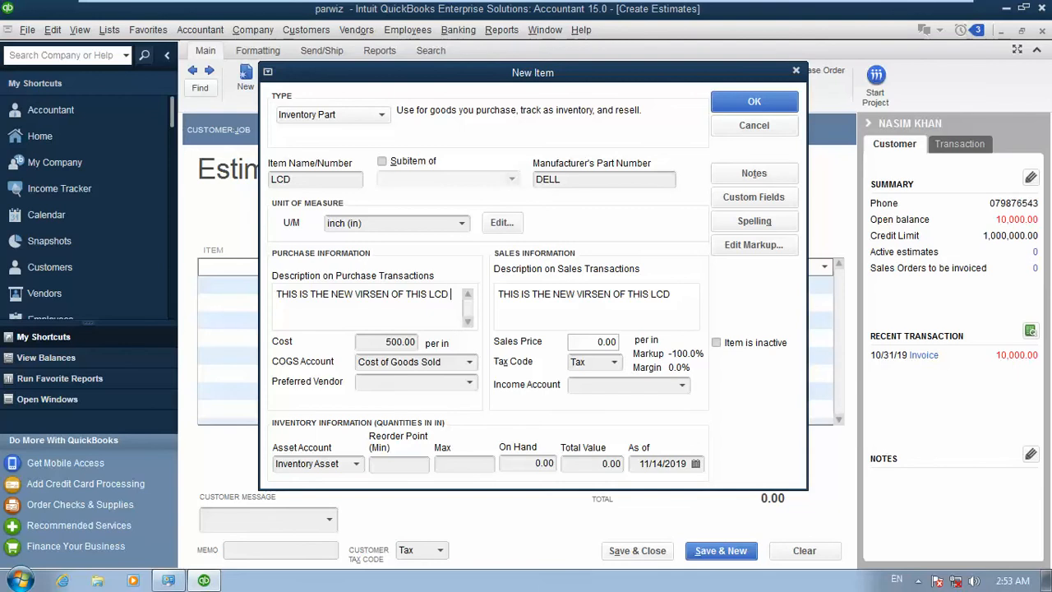
{"action": "type", "text": "64 INCH"}
Step: Keep Cost of Goods Sold as the COGS account and choose the existing vendor as the preferred vendor
{"action": "left_click", "coordinate": [471, 362]}
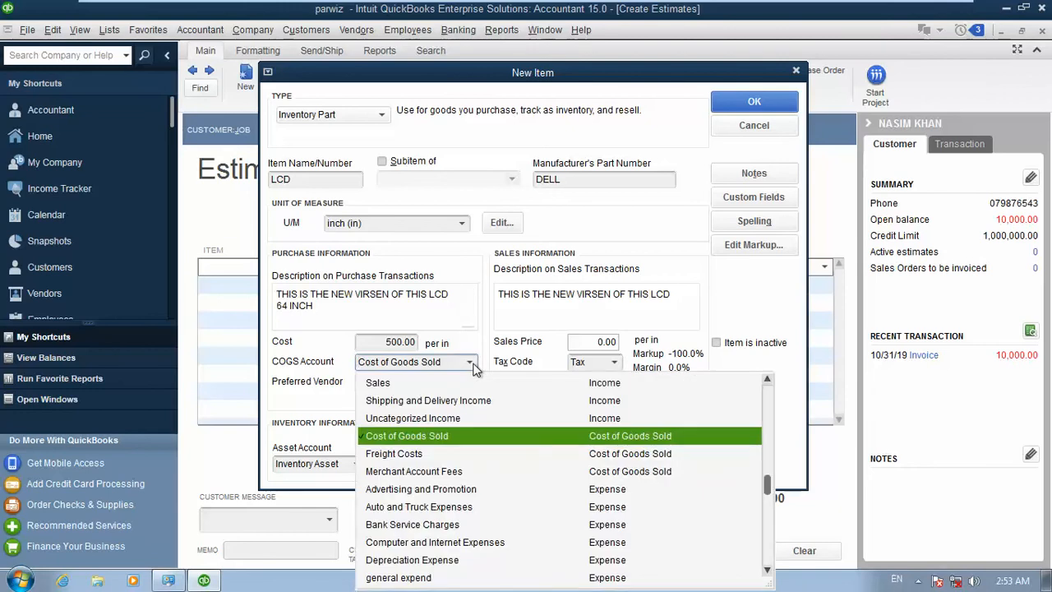
{"action": "left_click", "coordinate": [472, 368]}
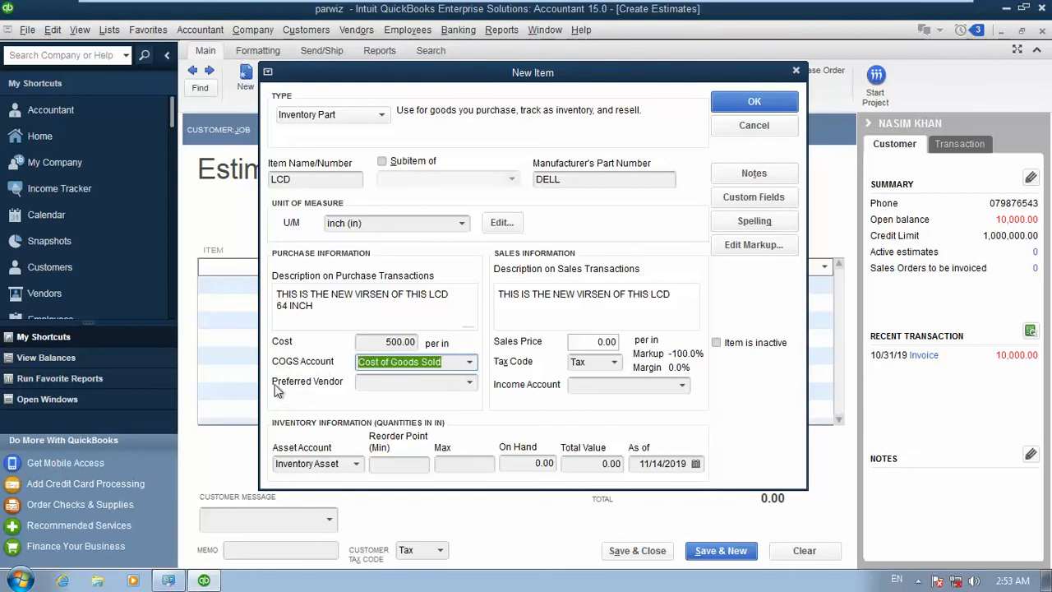
{"action": "left_click", "coordinate": [466, 381]}
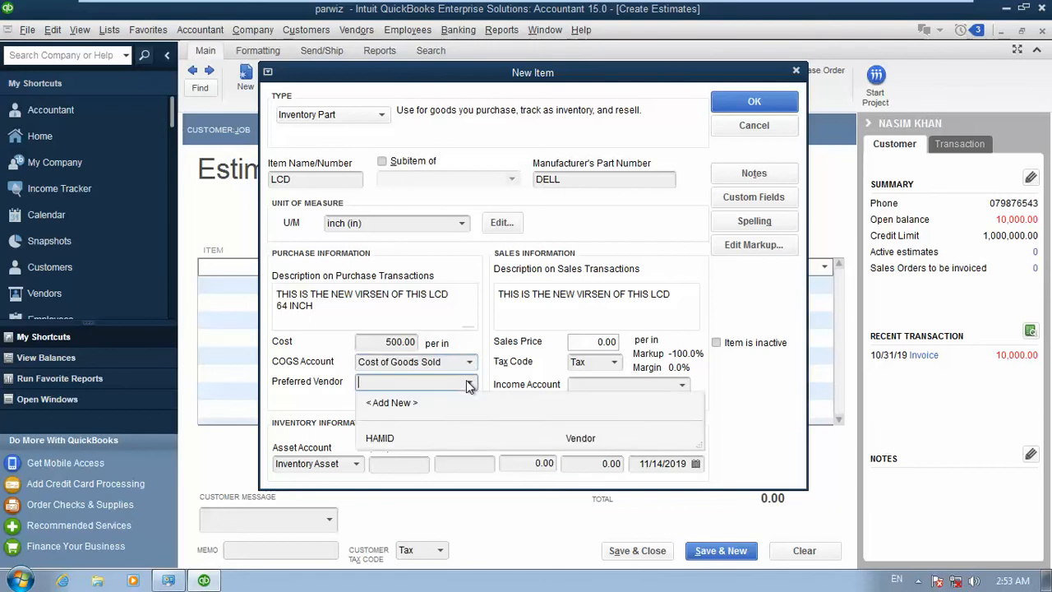
{"action": "left_click", "coordinate": [380, 438]}
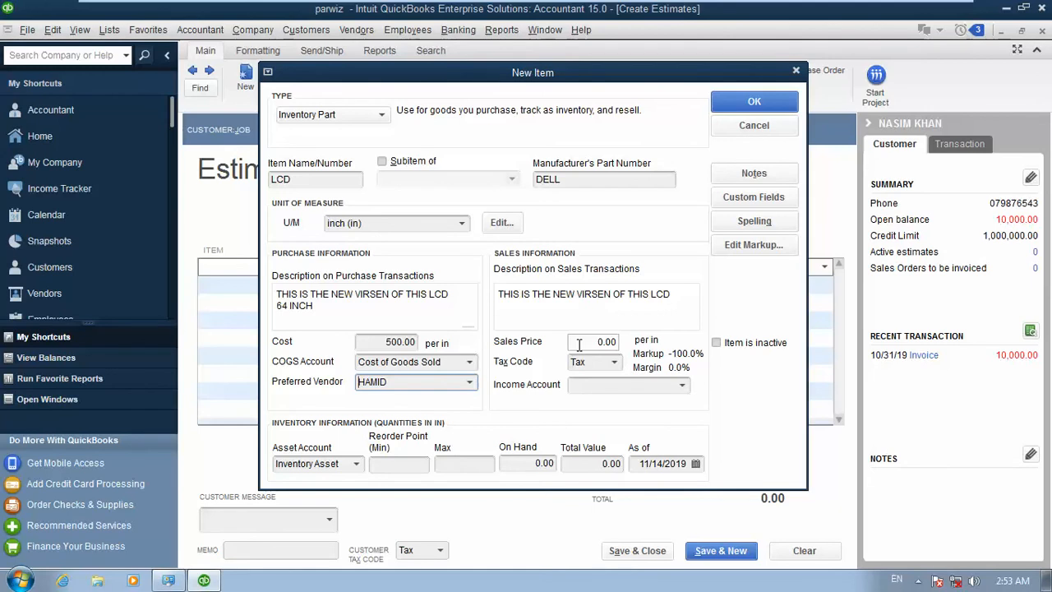
Step: Set the sales price to 650 with tax code Tax and Sales as the income account, leaving the item active
{"action": "left_click_drag", "start_coordinate": [587, 342], "coordinate": [616, 342]}
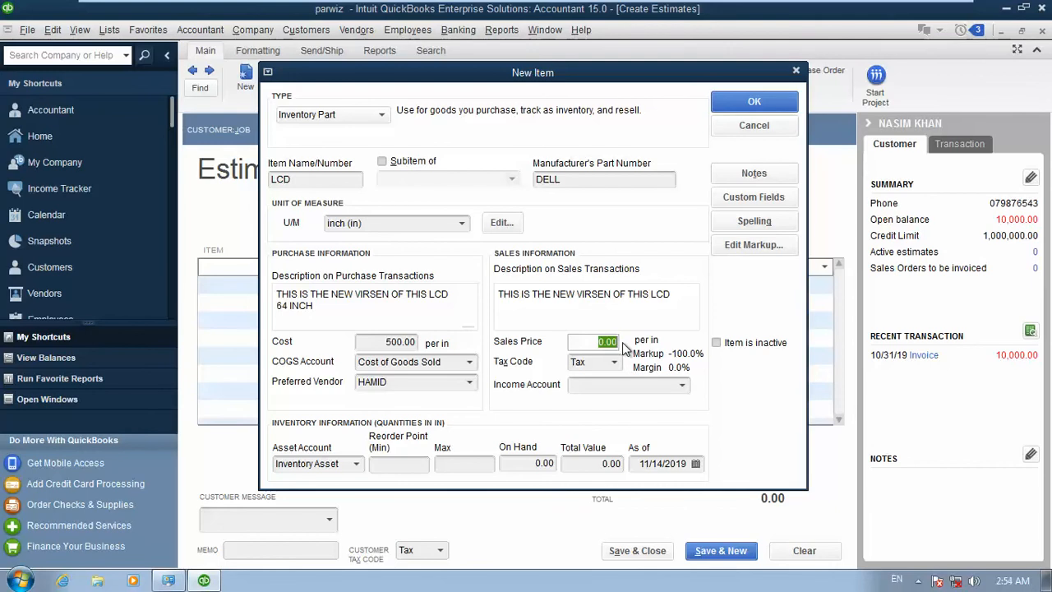
{"action": "type", "text": "650"}
{"action": "left_click", "coordinate": [616, 366]}
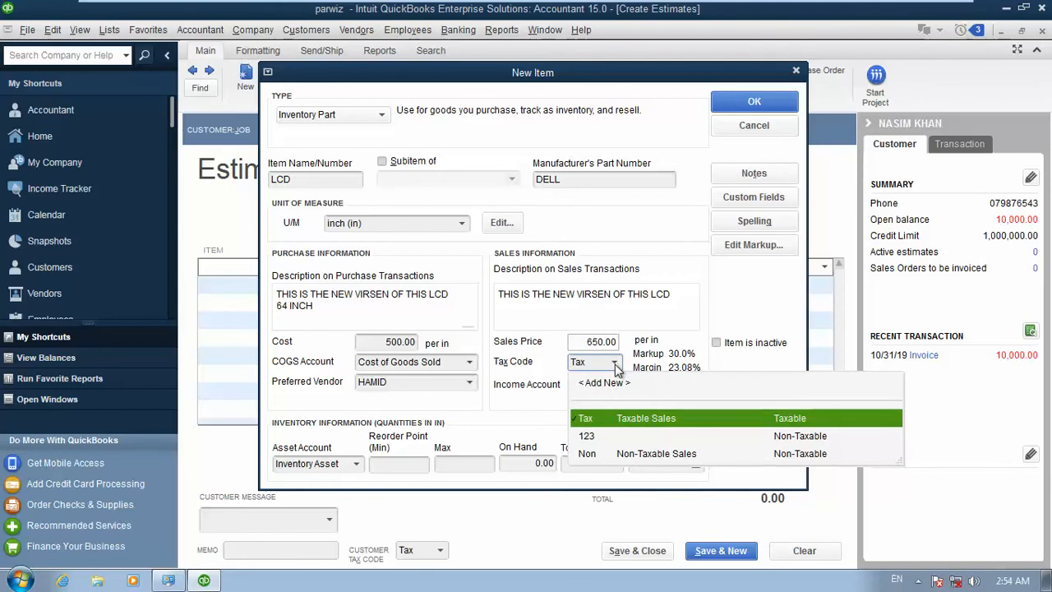
{"action": "left_click", "coordinate": [615, 367]}
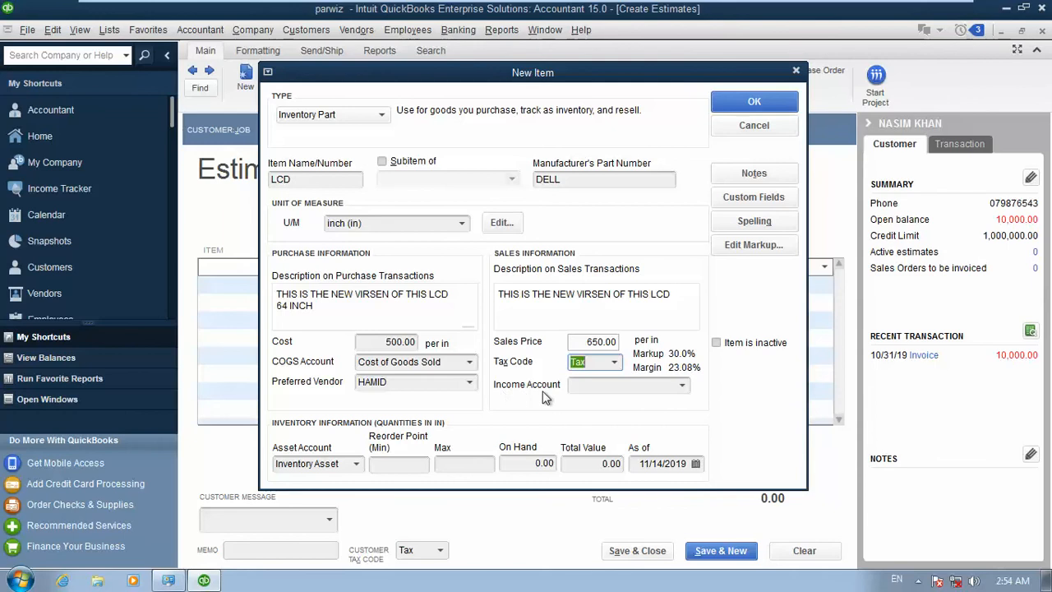
{"action": "left_click", "coordinate": [682, 388]}
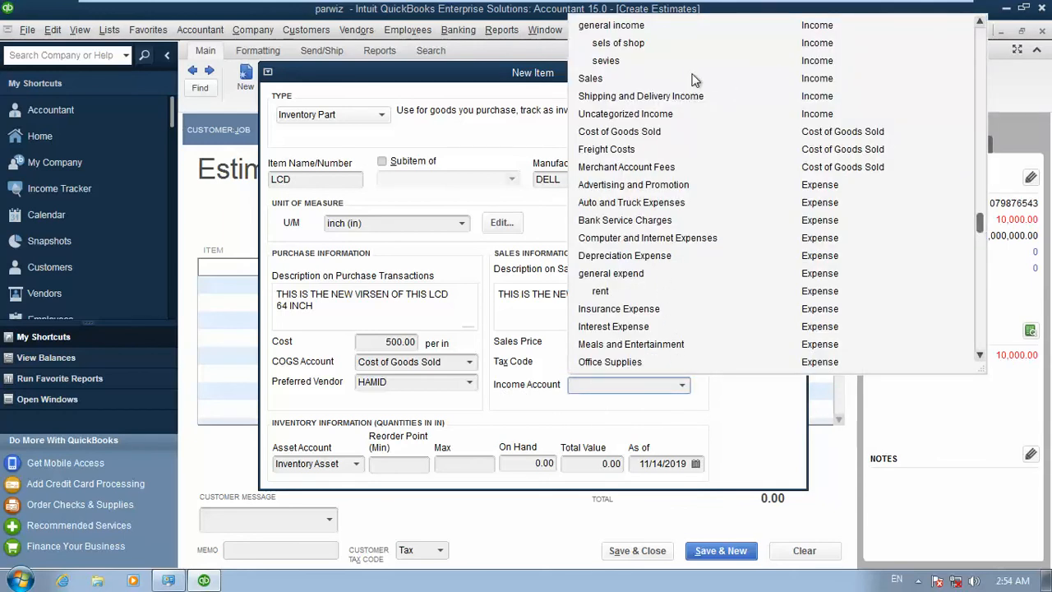
{"action": "left_click", "coordinate": [595, 79]}
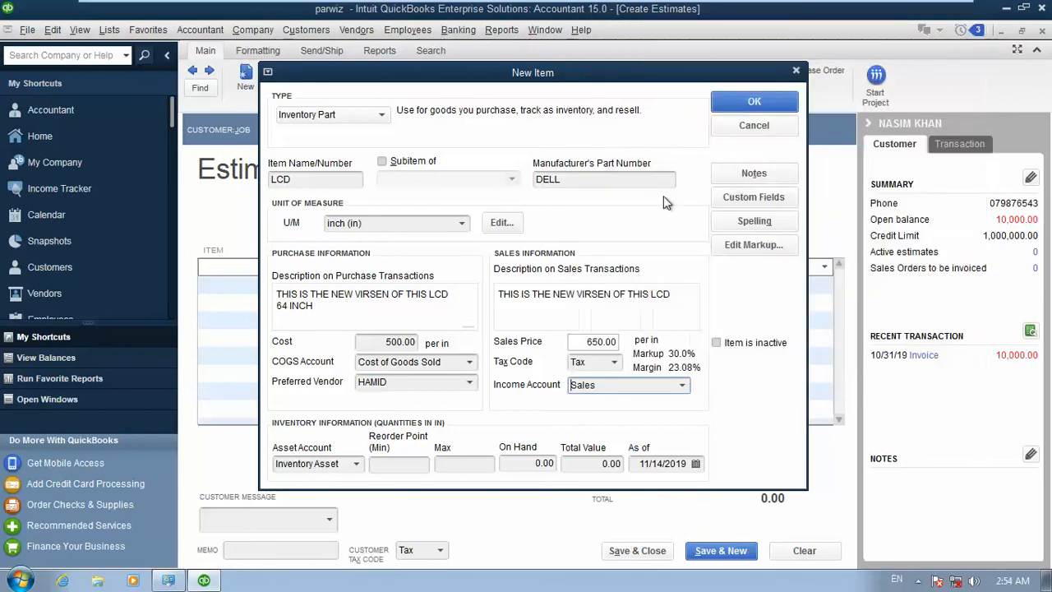
{"action": "left_click", "coordinate": [717, 344]}
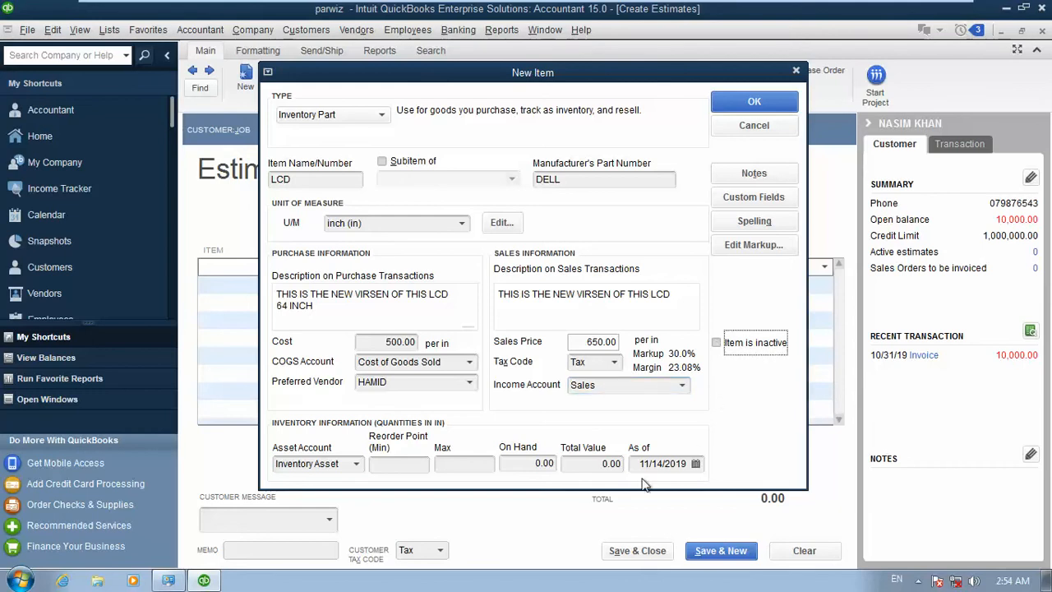
Step: Set the LCD item's reorder point to 5, its maximum to 10 and its on-hand quantity to 100
{"action": "left_click", "coordinate": [380, 466]}
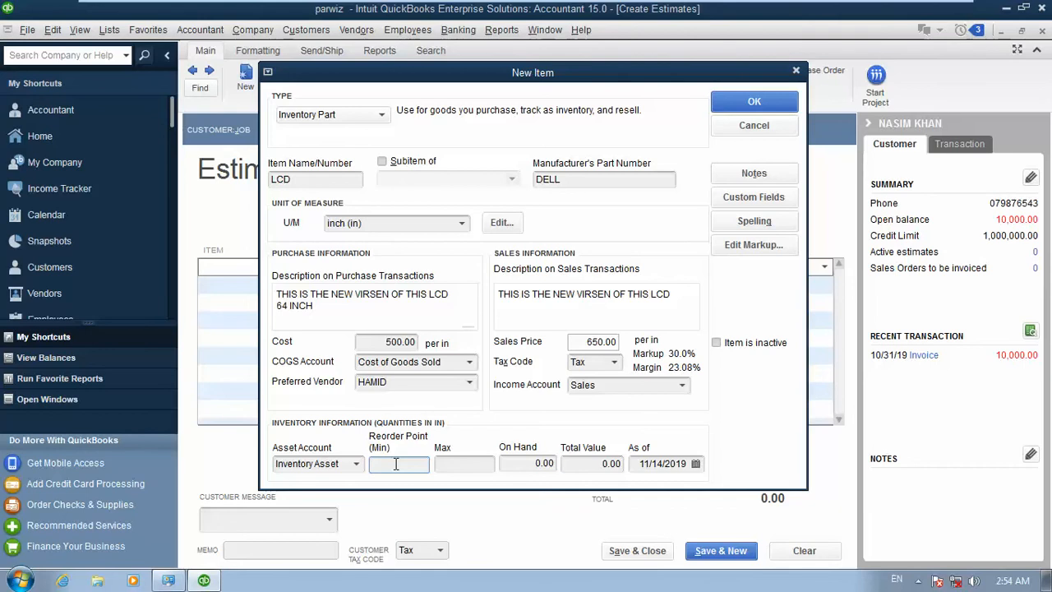
{"action": "type", "text": "5"}
{"action": "left_click", "coordinate": [464, 463]}
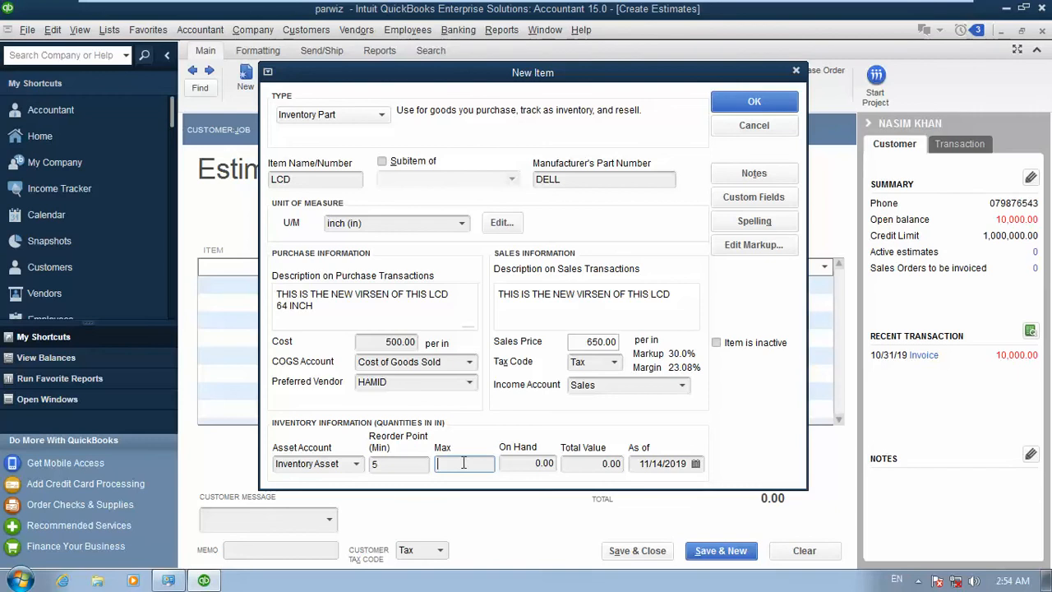
{"action": "type", "text": "10"}
{"action": "left_click", "coordinate": [524, 462]}
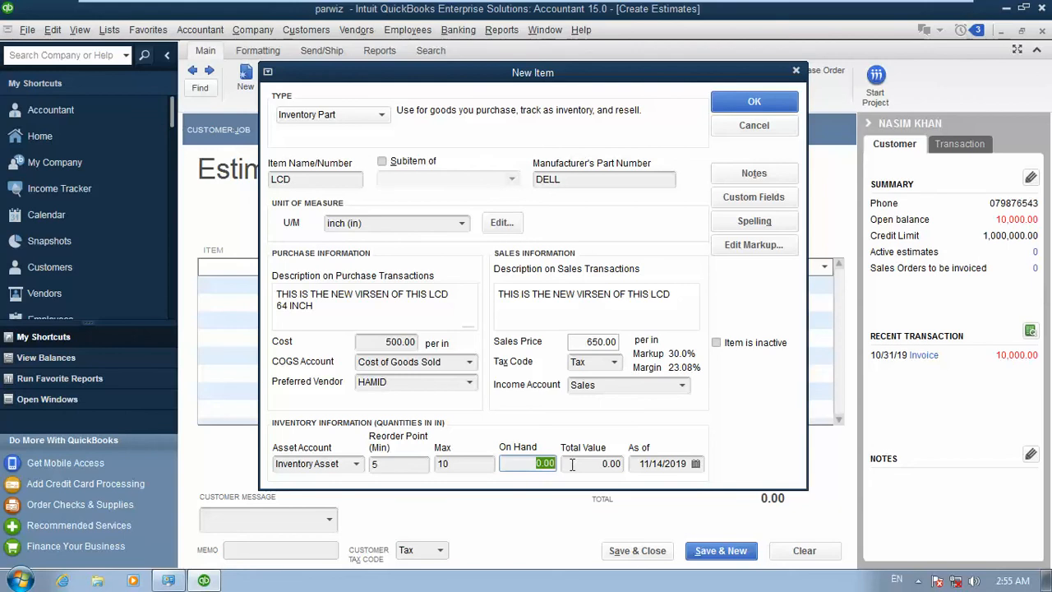
{"action": "type", "text": "100"}
Step: Accept the calculated total value and save the new LCD item, ignoring all occurrences of the flagged spelling
{"action": "left_click", "coordinate": [608, 464]}
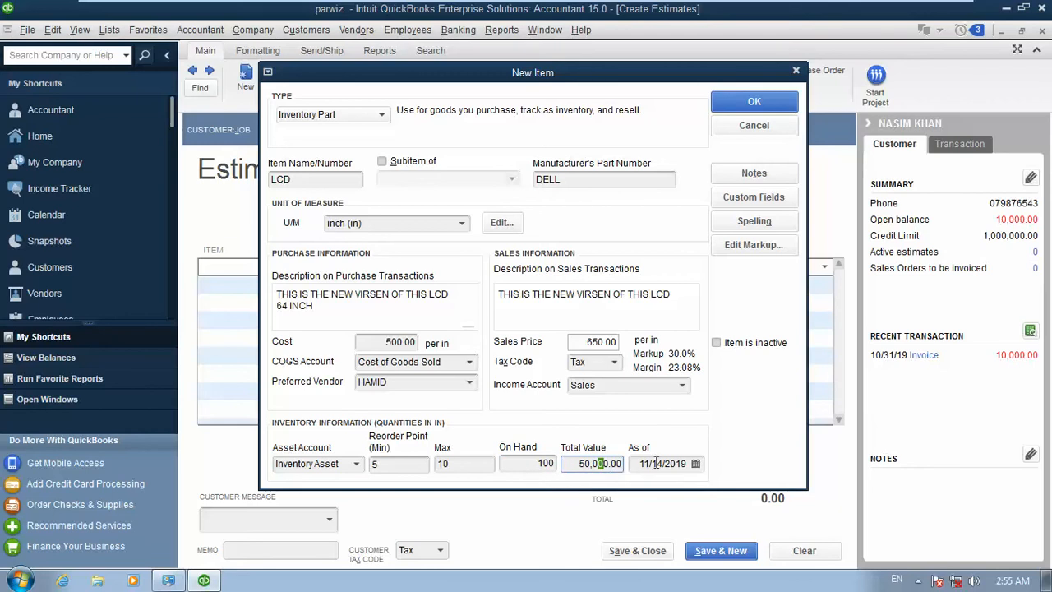
{"action": "left_click", "coordinate": [753, 102]}
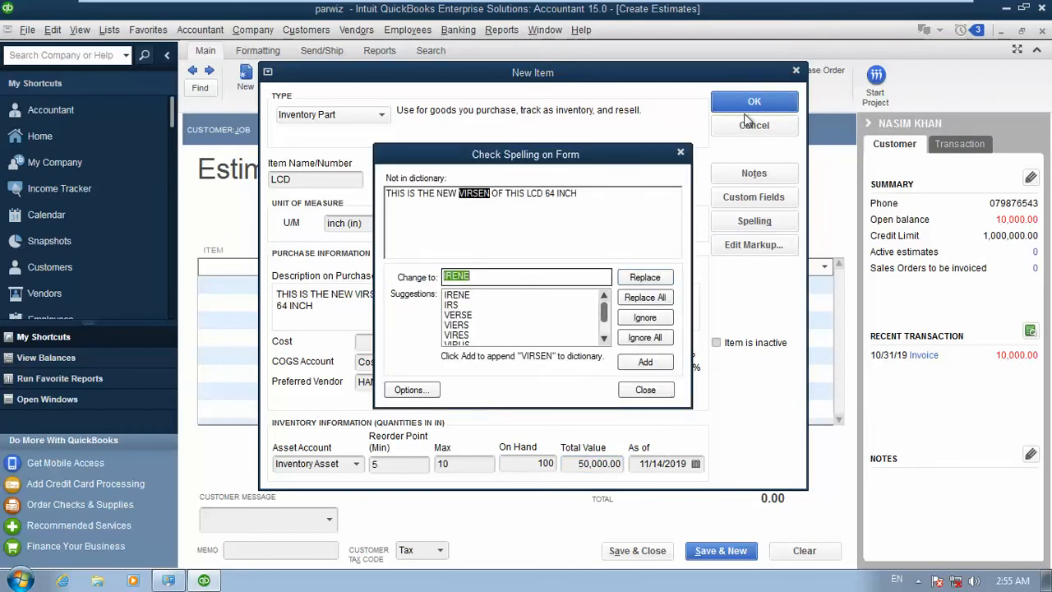
{"action": "left_click", "coordinate": [644, 337]}
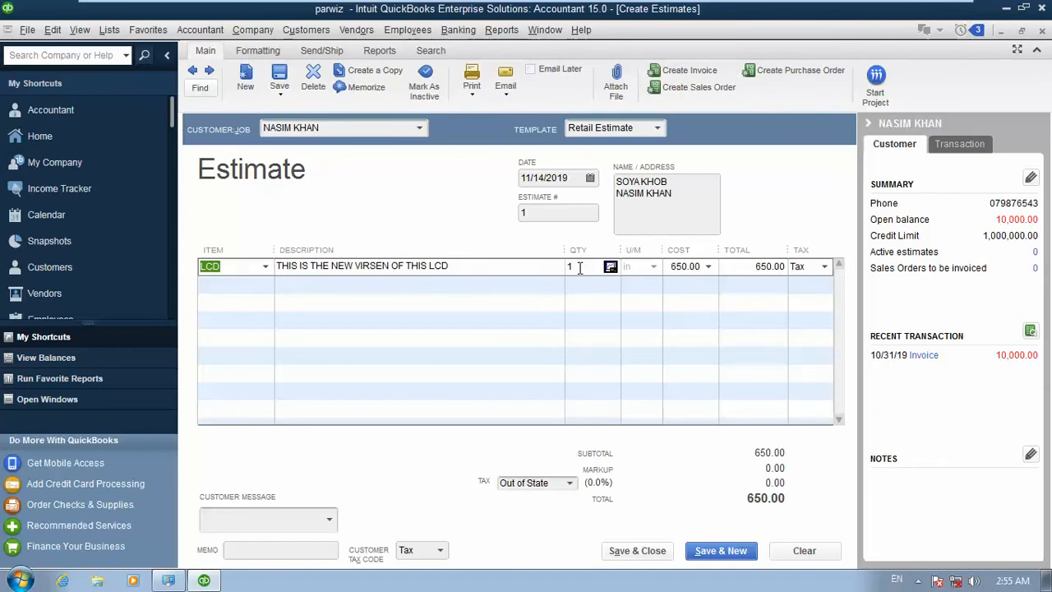
Step: Set the estimate's customer message to "All work is complete!"
{"action": "left_click", "coordinate": [329, 520]}
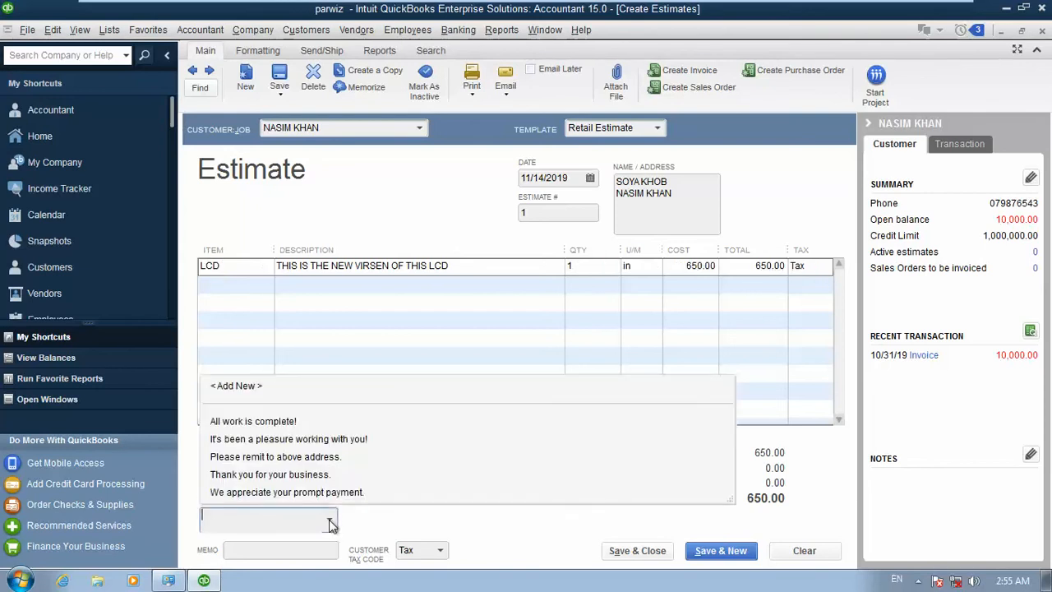
{"action": "left_click", "coordinate": [275, 422]}
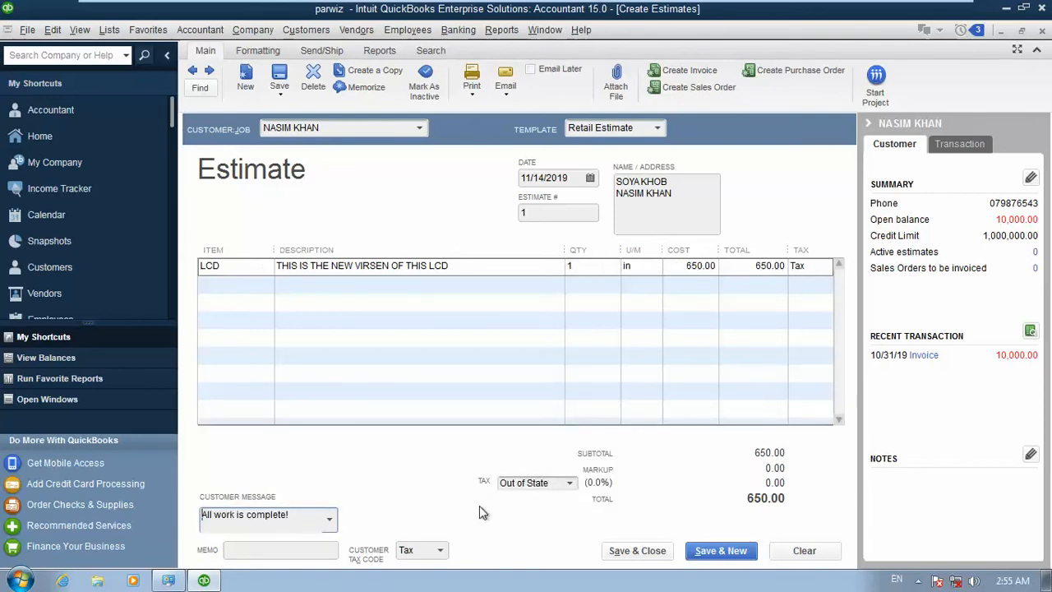
{"action": "left_click", "coordinate": [569, 484]}
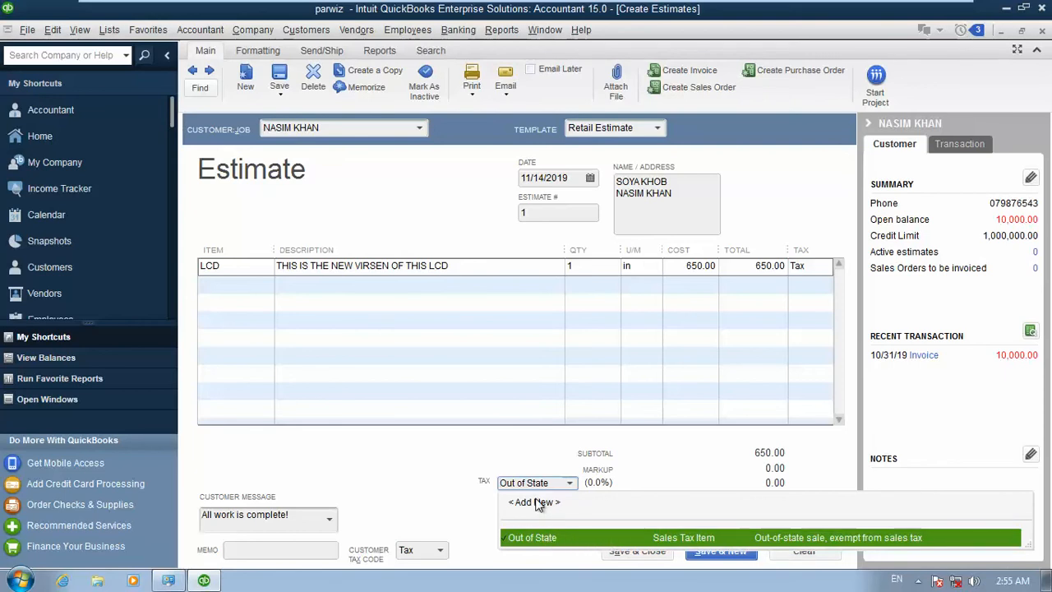
{"action": "left_click", "coordinate": [538, 503]}
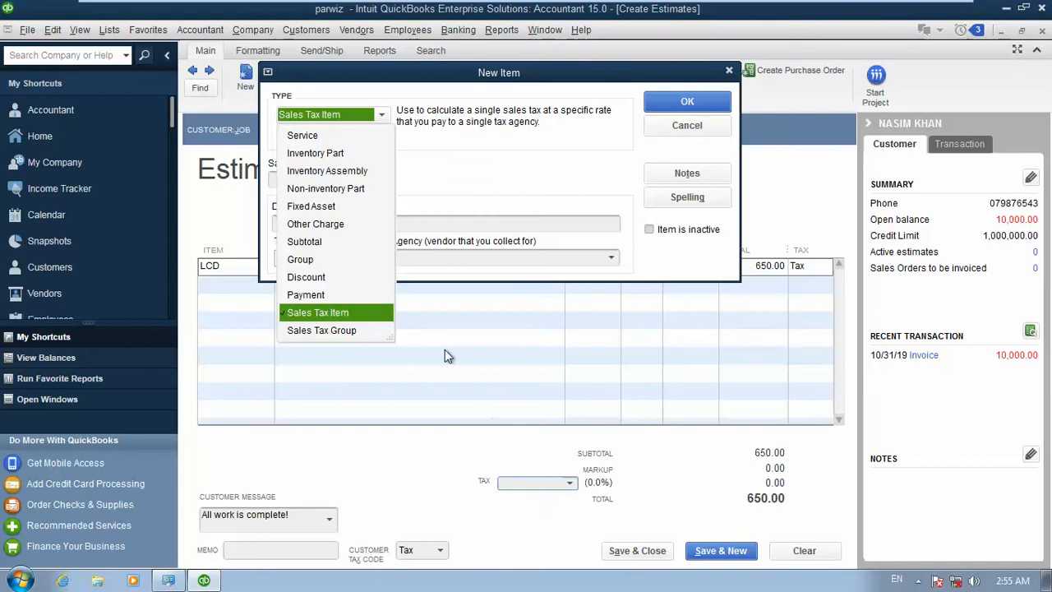
{"action": "left_click", "coordinate": [332, 314]}
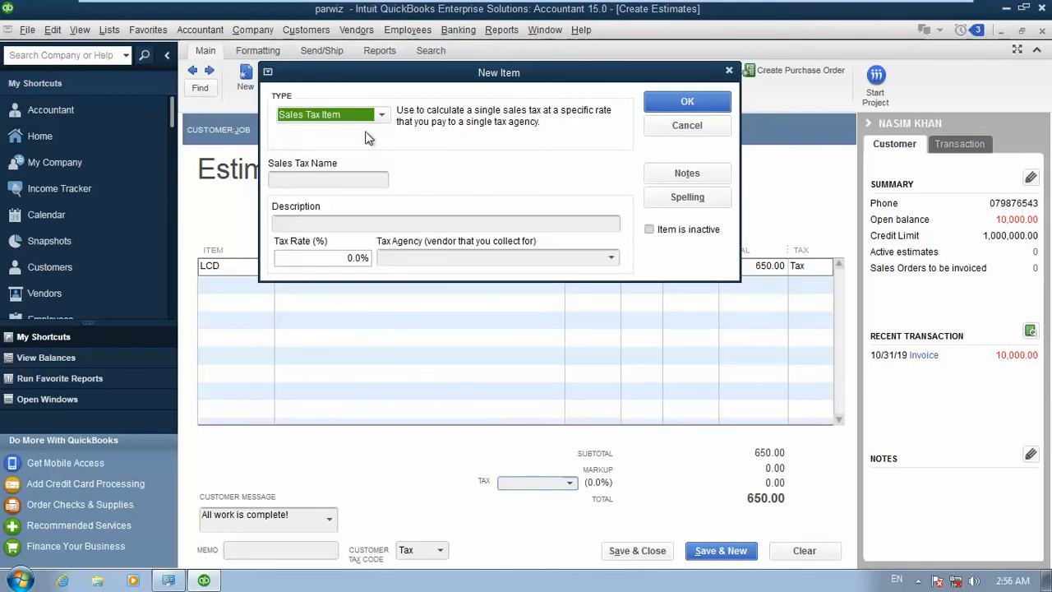
{"action": "left_click", "coordinate": [336, 259]}
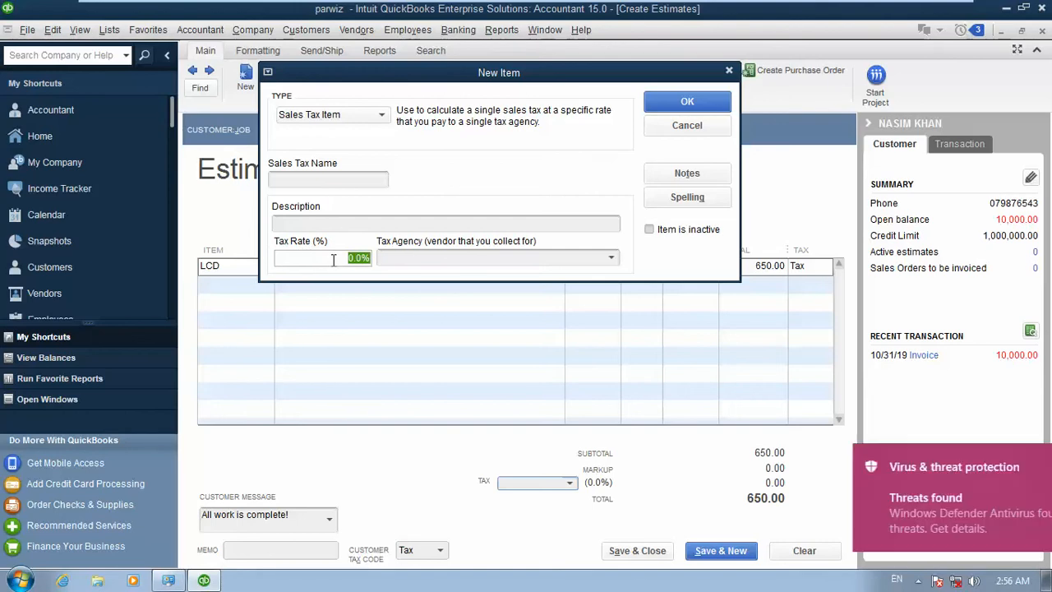
{"action": "left_click", "coordinate": [690, 125]}
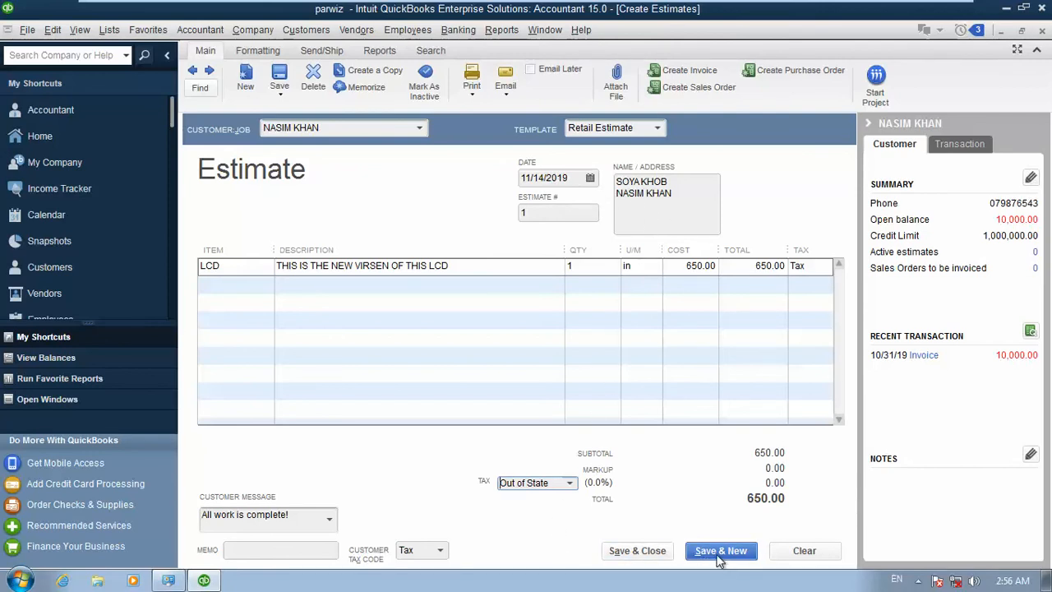
Step: Save and close the estimate, ignoring all occurrences of the flagged spelling
{"action": "left_click", "coordinate": [638, 559]}
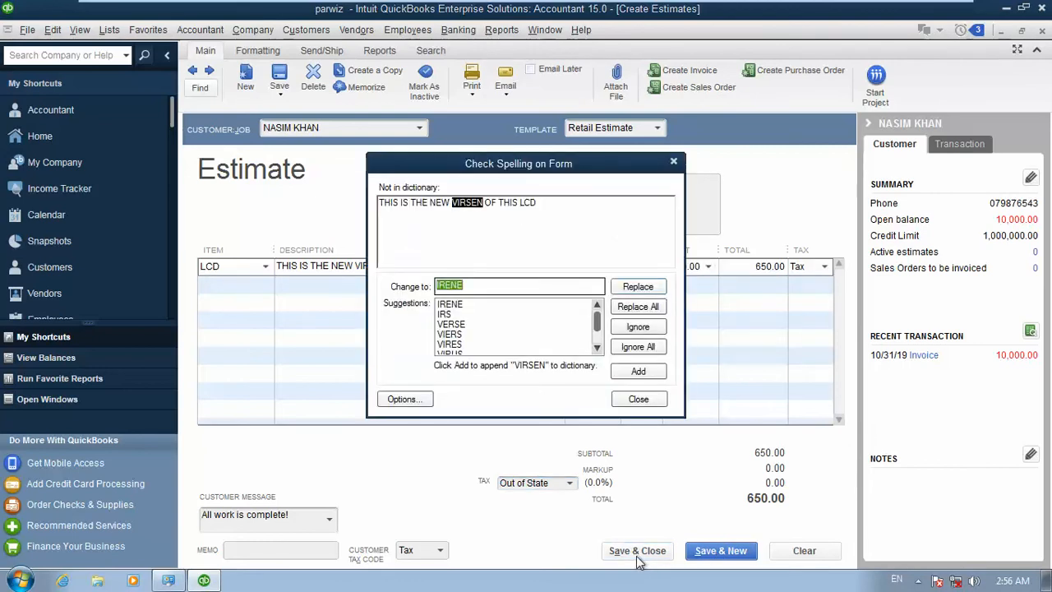
{"action": "left_click", "coordinate": [638, 346]}
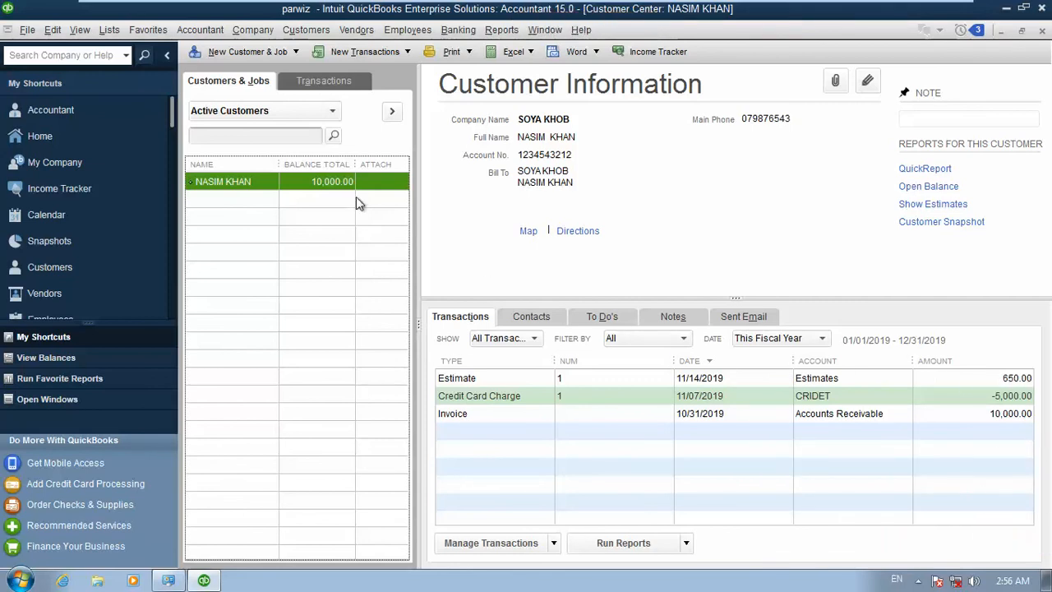
Step: Start a sales order for the existing customer using the Custom Sales Order template
{"action": "left_click", "coordinate": [320, 30]}
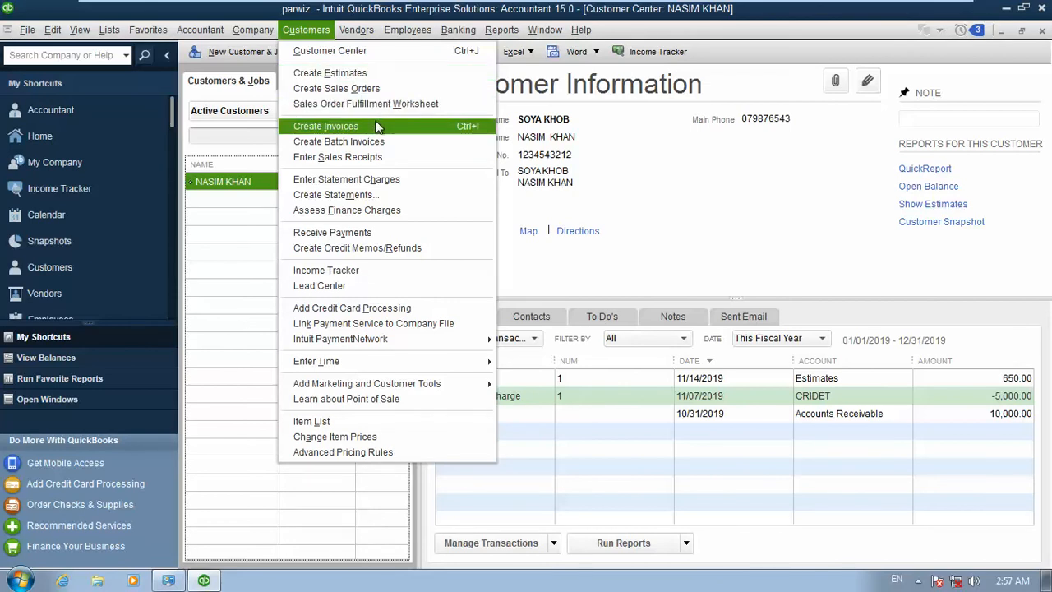
{"action": "left_click", "coordinate": [333, 92]}
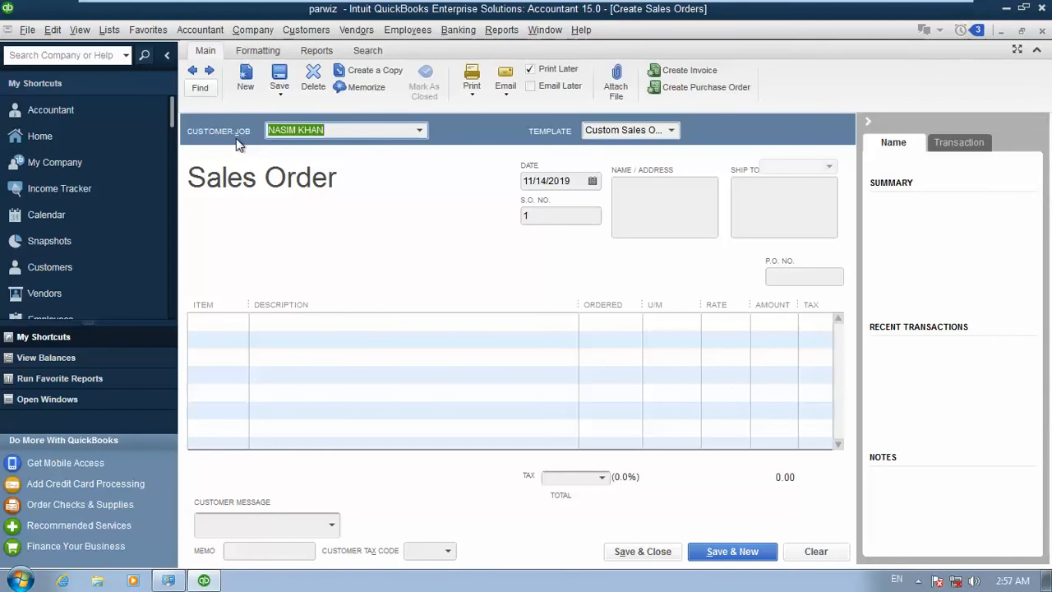
{"action": "left_click", "coordinate": [419, 131]}
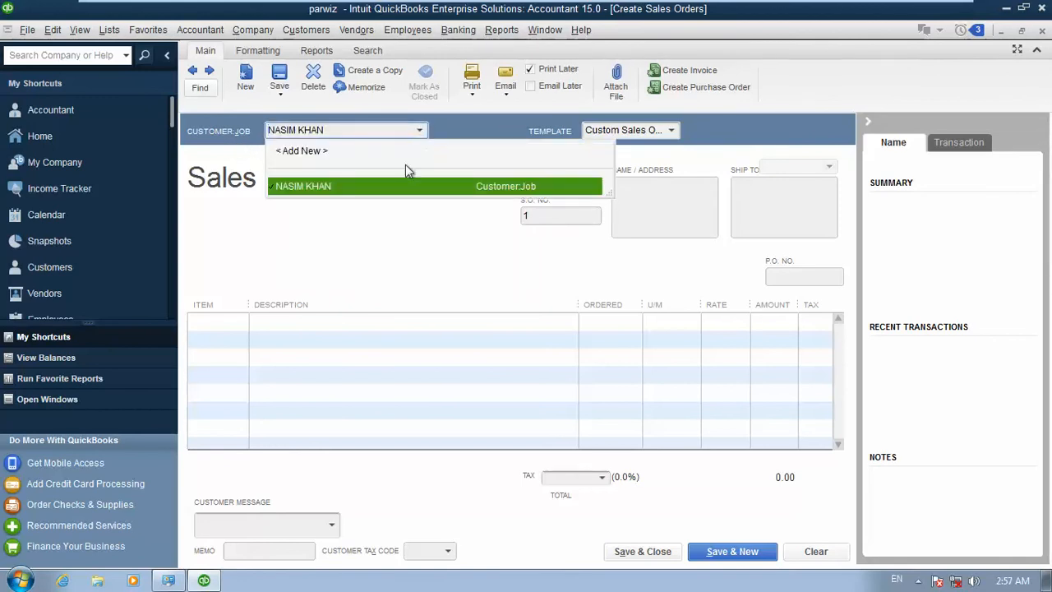
{"action": "left_click", "coordinate": [347, 188]}
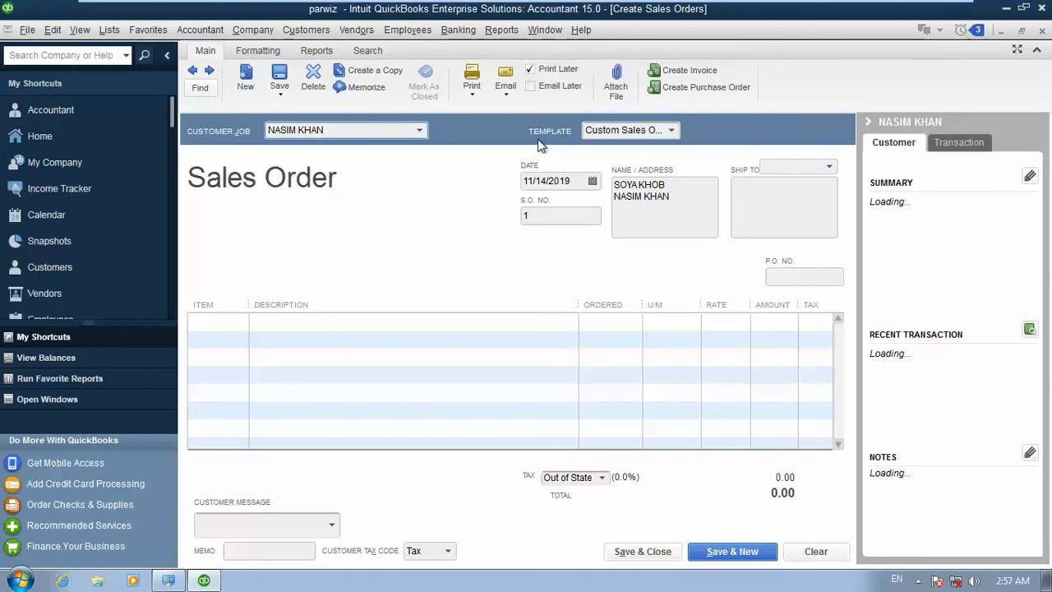
{"action": "left_click", "coordinate": [672, 132]}
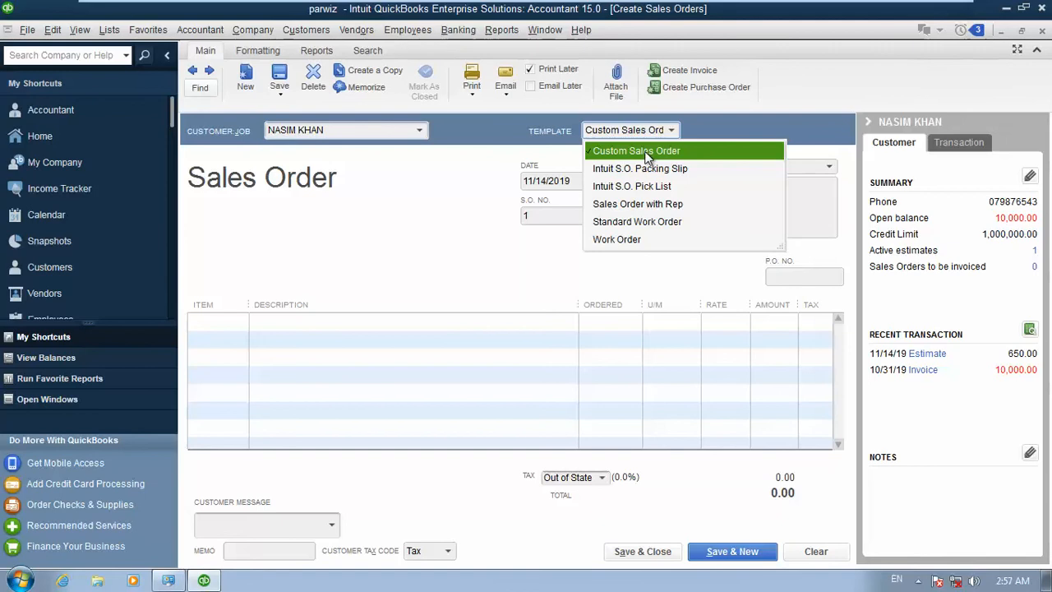
{"action": "left_click", "coordinate": [646, 154]}
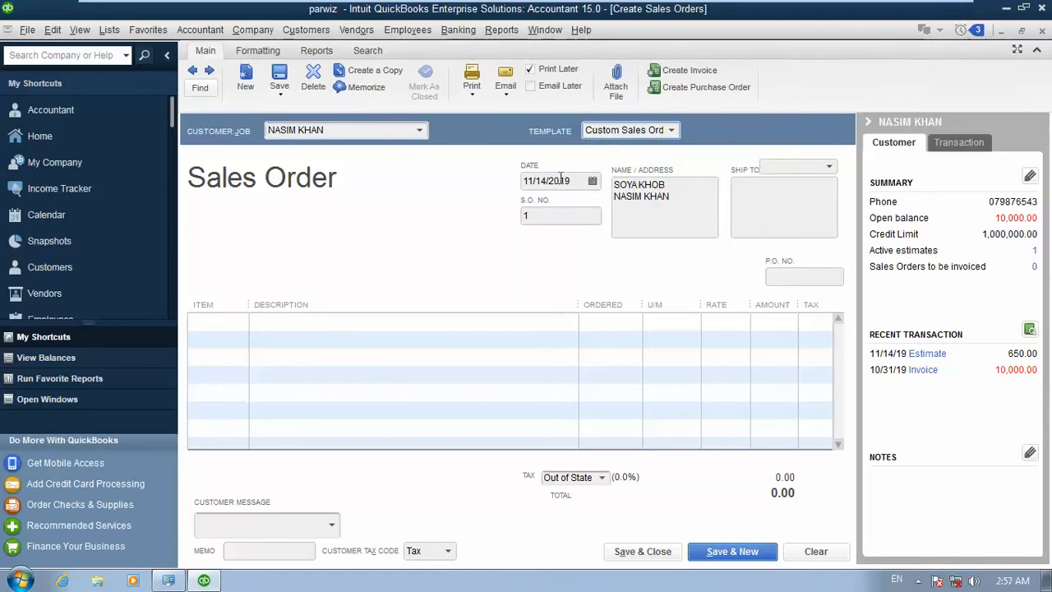
Step: Enter the sales order number and the P.O. number, leaving the ship-to address blank
{"action": "left_click", "coordinate": [530, 215]}
{"action": "type", "text": "1"}
{"action": "left_click", "coordinate": [767, 197]}
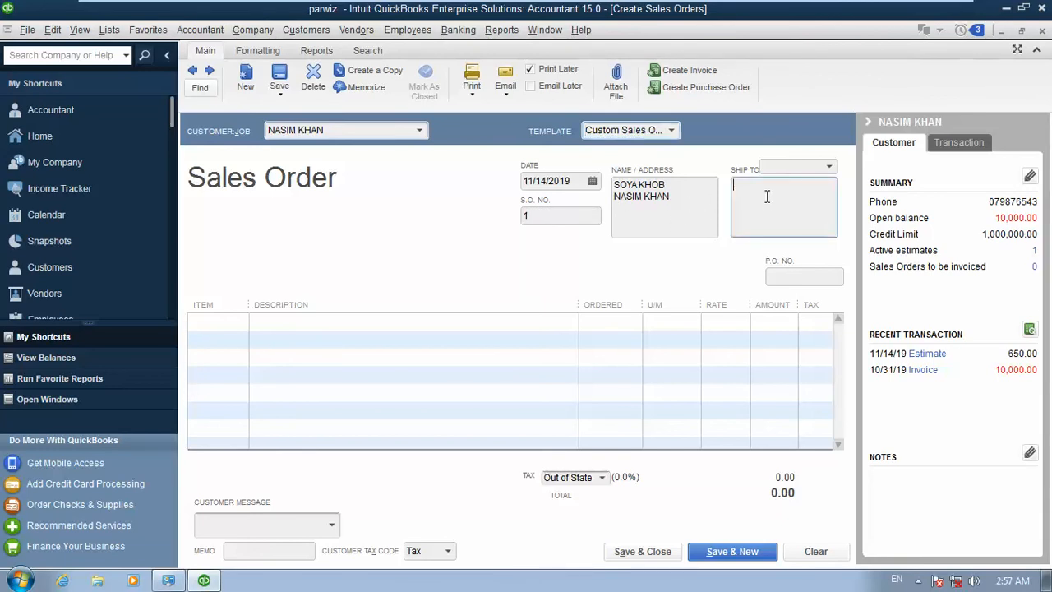
{"action": "left_click", "coordinate": [828, 167]}
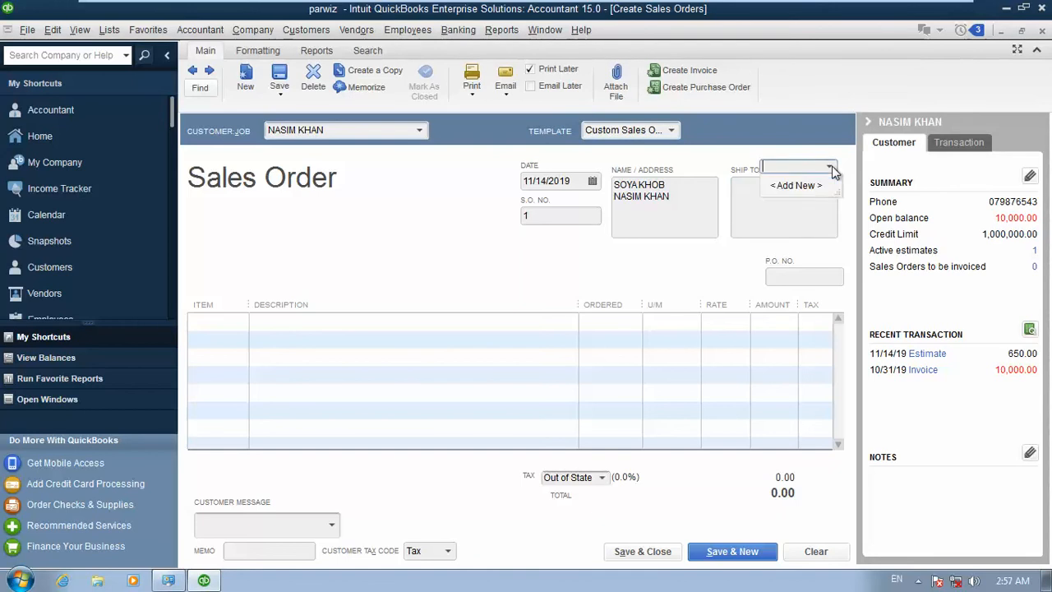
{"action": "left_click", "coordinate": [751, 196]}
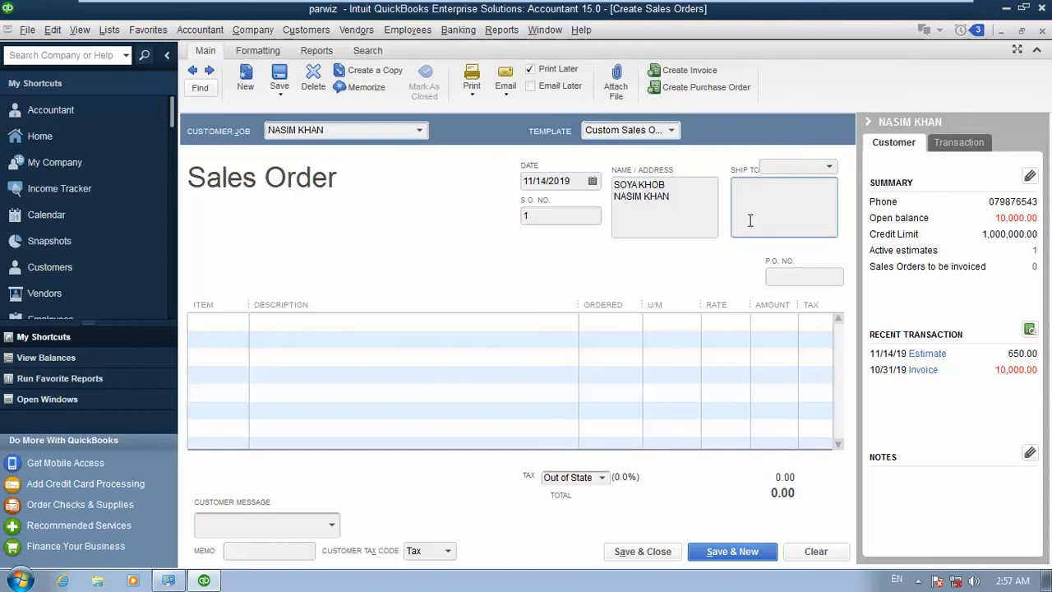
{"action": "left_click", "coordinate": [788, 277]}
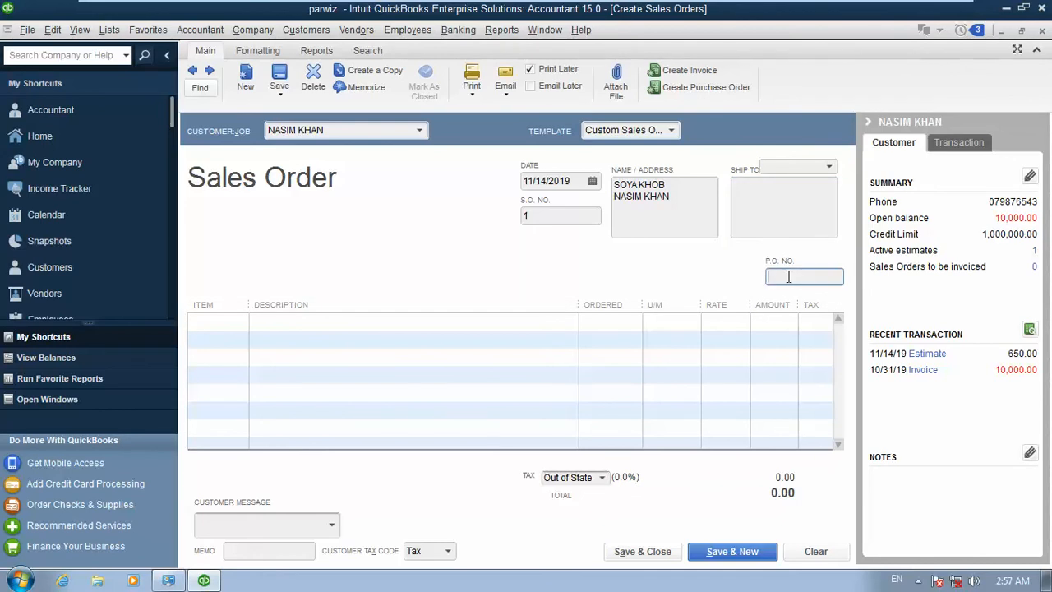
{"action": "type", "text": "2"}
Step: Add the LCD item to the sales order's first line, keeping an ordered quantity of 1
{"action": "left_click", "coordinate": [223, 322]}
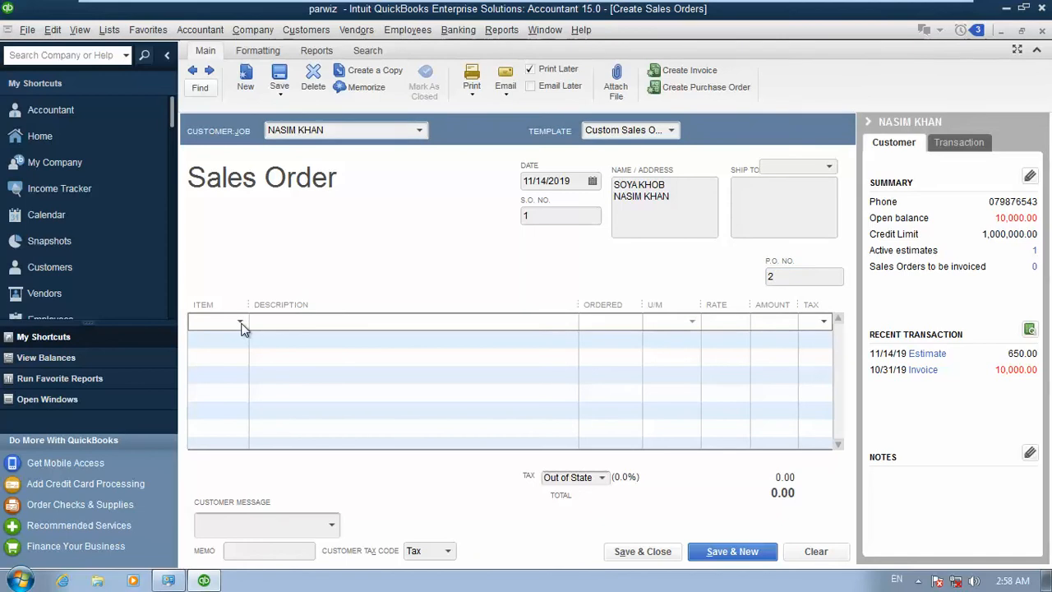
{"action": "left_click", "coordinate": [240, 322]}
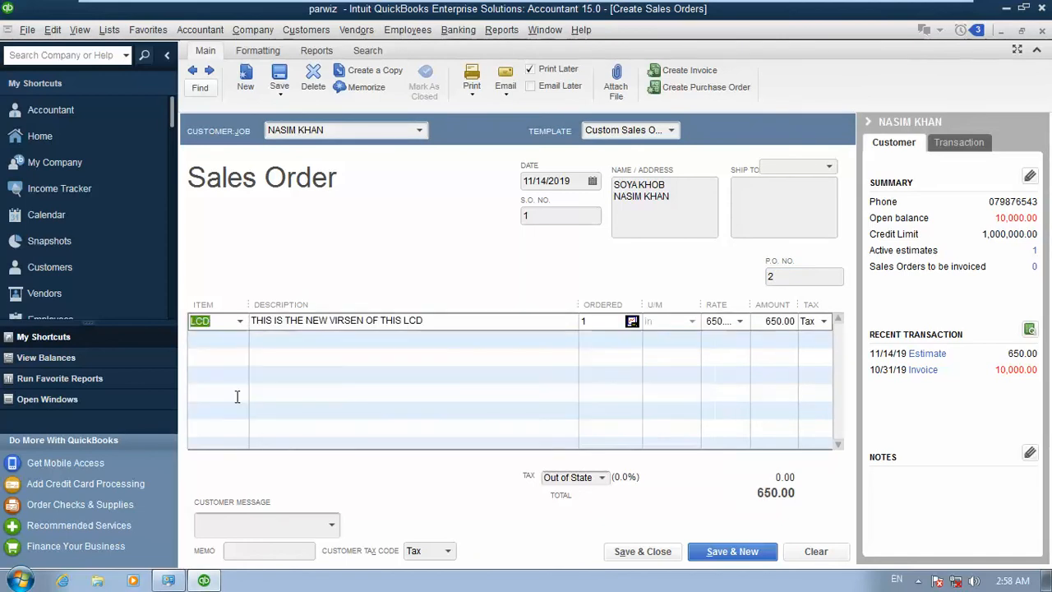
{"action": "left_click", "coordinate": [236, 396]}
{"action": "left_click", "coordinate": [587, 320]}
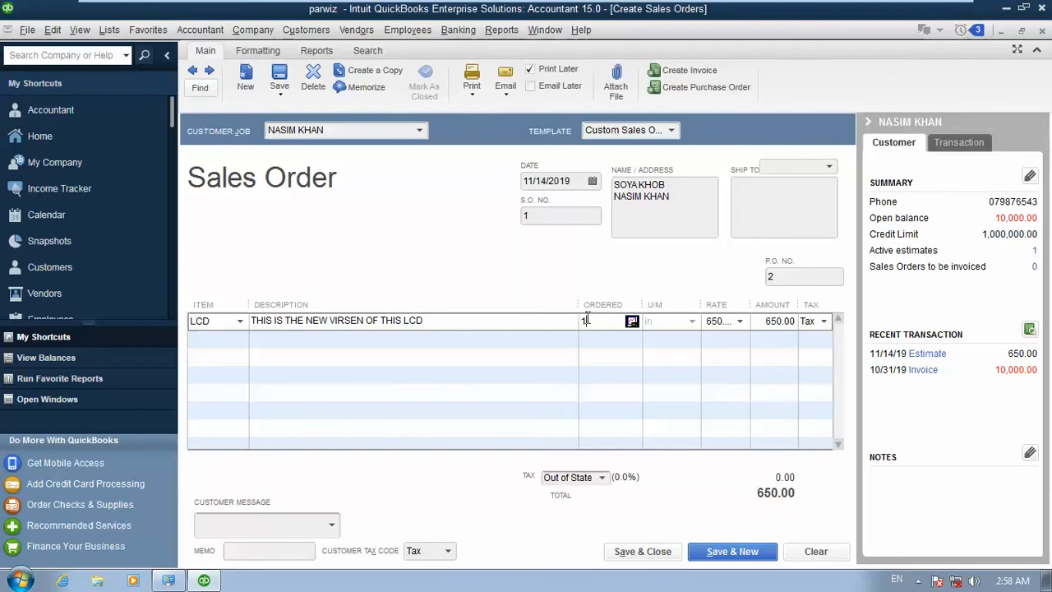
{"action": "double_click", "coordinate": [587, 320]}
Step: Choose the customer message "All work is complete!" with no memo, and save and close the sales order, ignoring all flagged spelling
{"action": "left_click", "coordinate": [331, 526]}
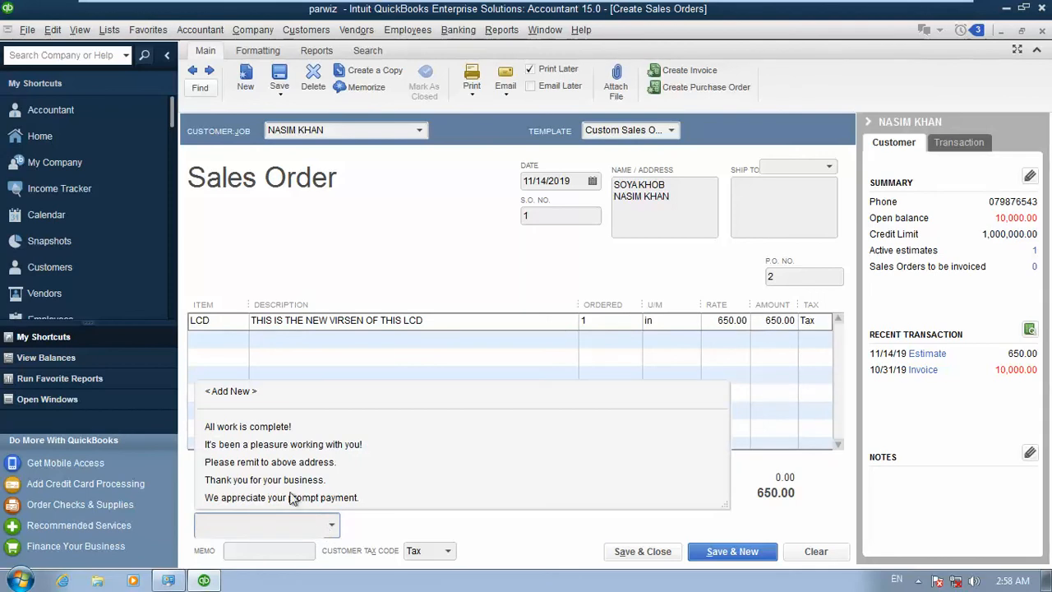
{"action": "left_click", "coordinate": [251, 428]}
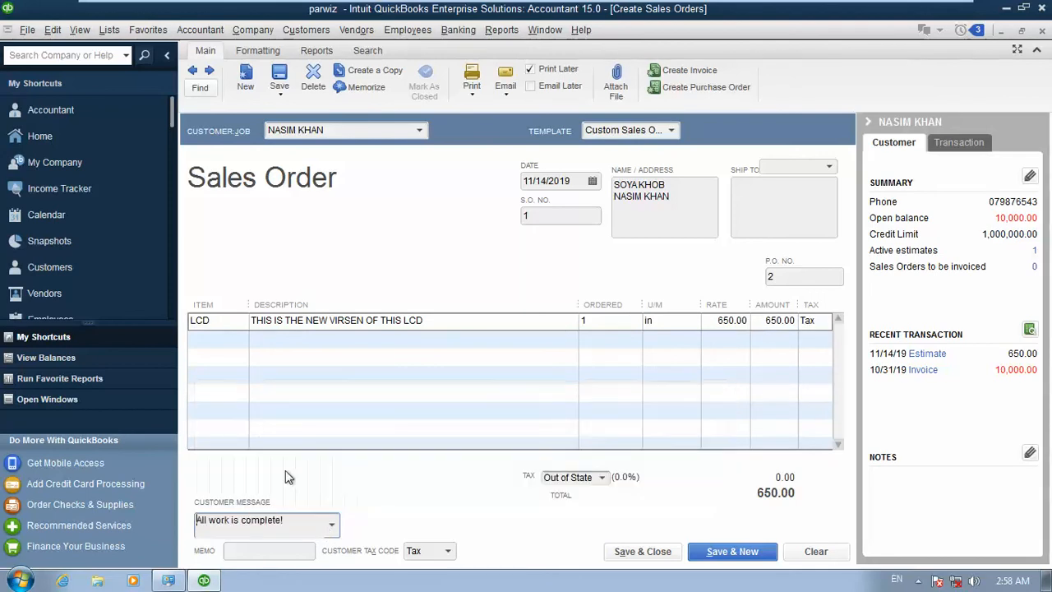
{"action": "left_click", "coordinate": [267, 552]}
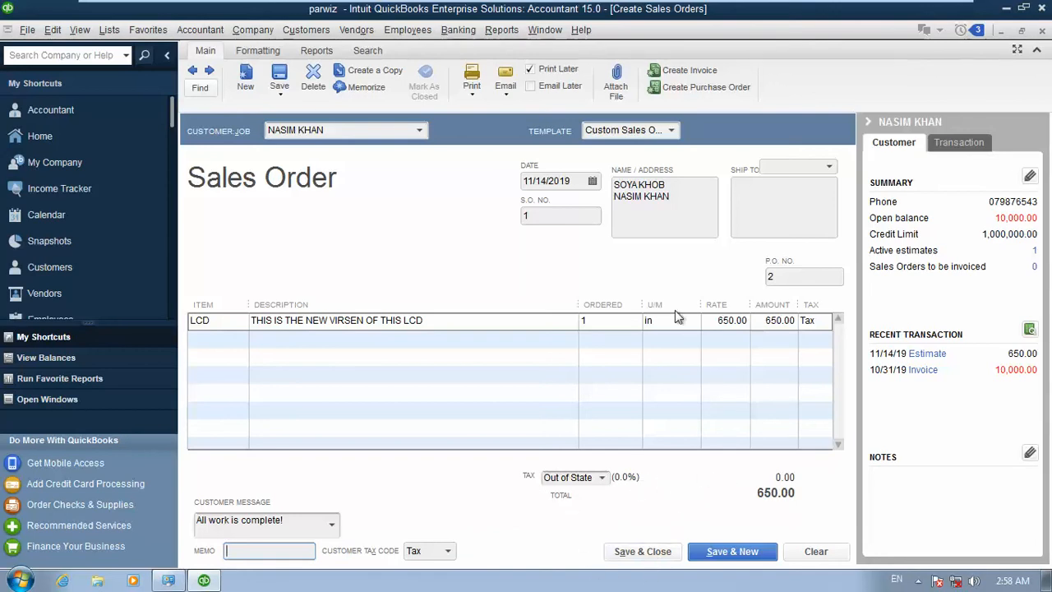
{"action": "left_click", "coordinate": [642, 551]}
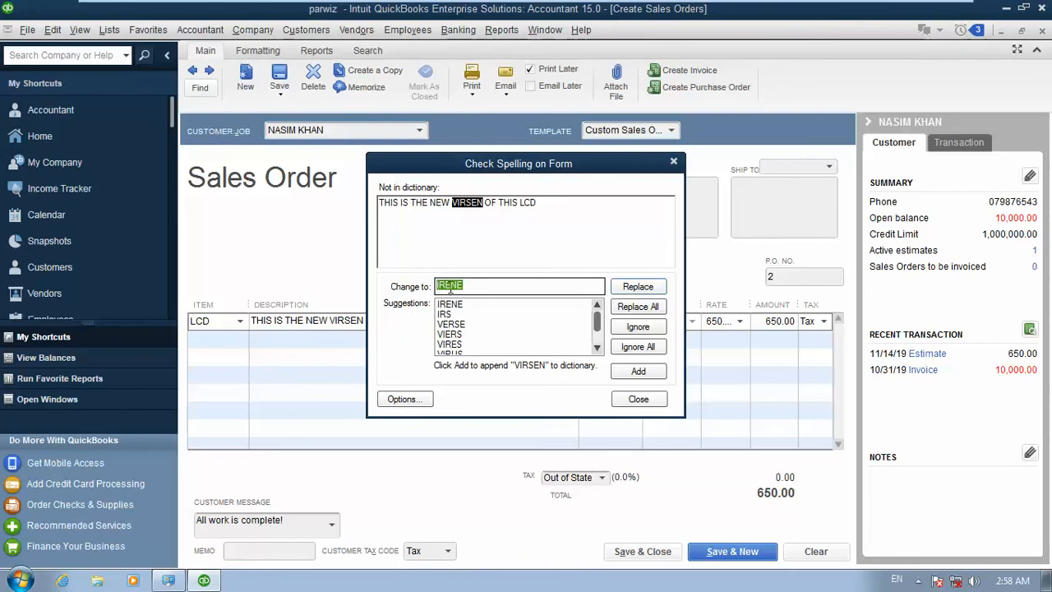
{"action": "left_click", "coordinate": [636, 348]}
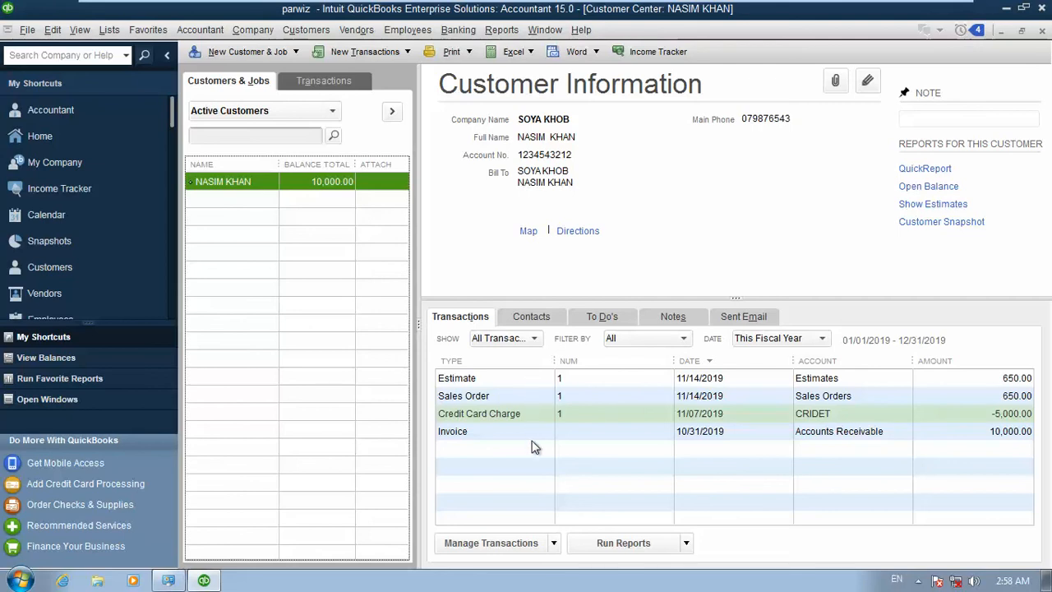
Step: Open the Sales Order Fulfillment Worksheet
{"action": "left_click", "coordinate": [313, 29]}
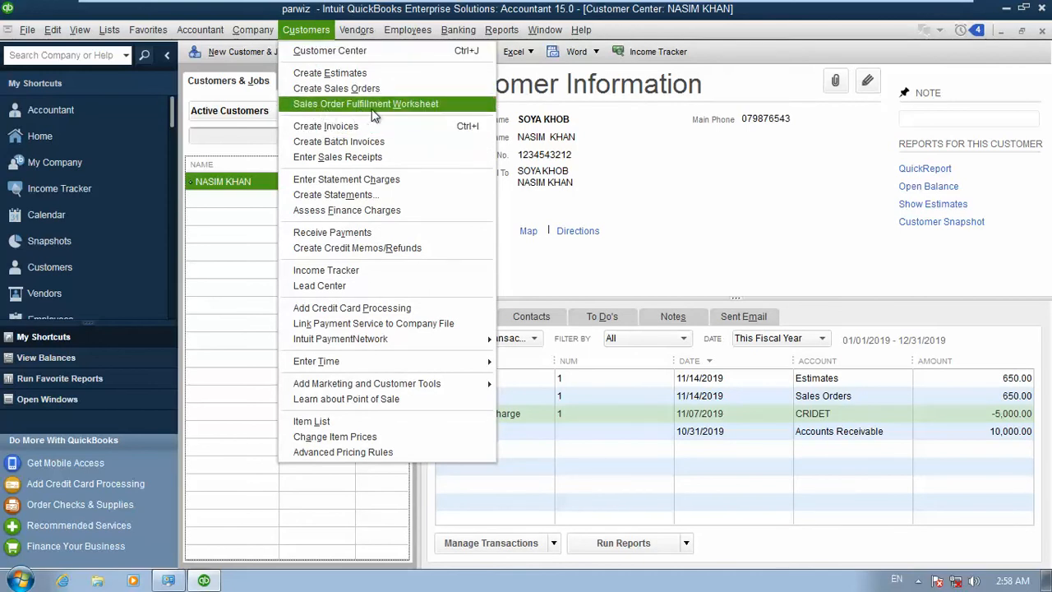
{"action": "left_click", "coordinate": [415, 113]}
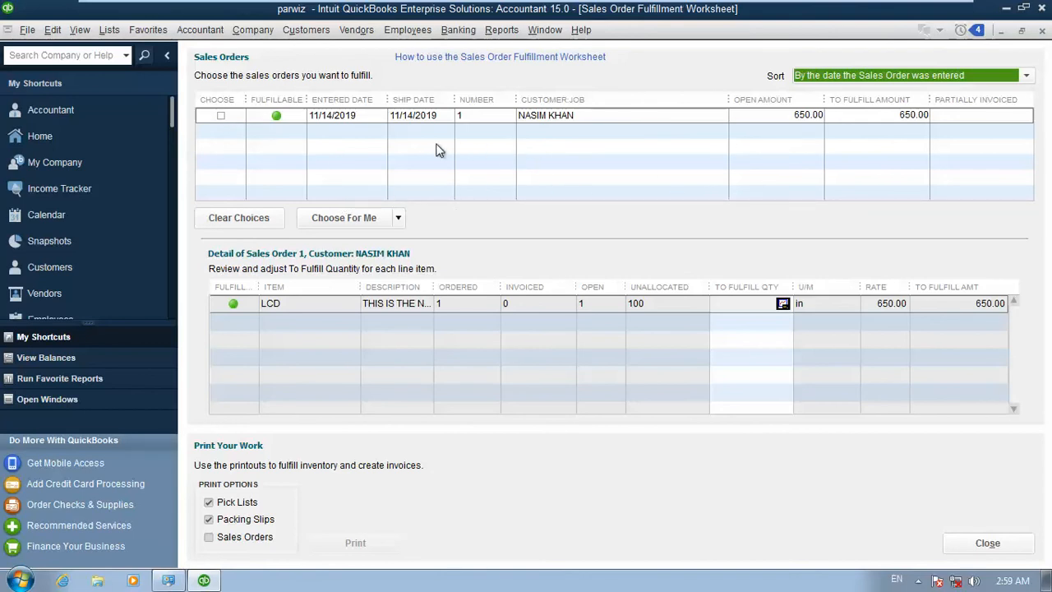
Step: Choose the customer's sales order for fulfillment, clear that choice again, and close the worksheet without printing
{"action": "left_click", "coordinate": [220, 117]}
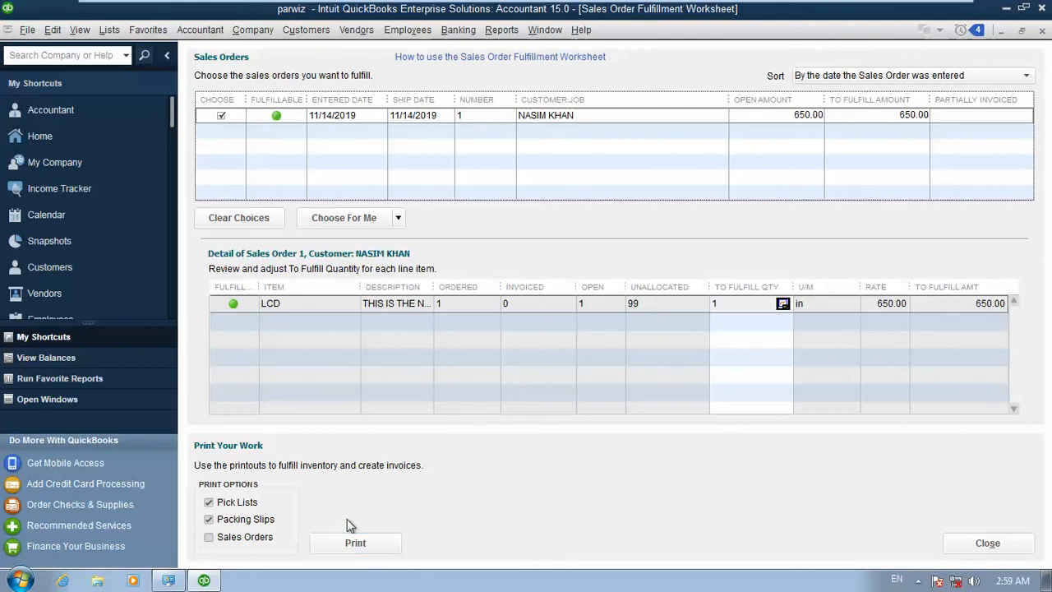
{"action": "left_click", "coordinate": [221, 116]}
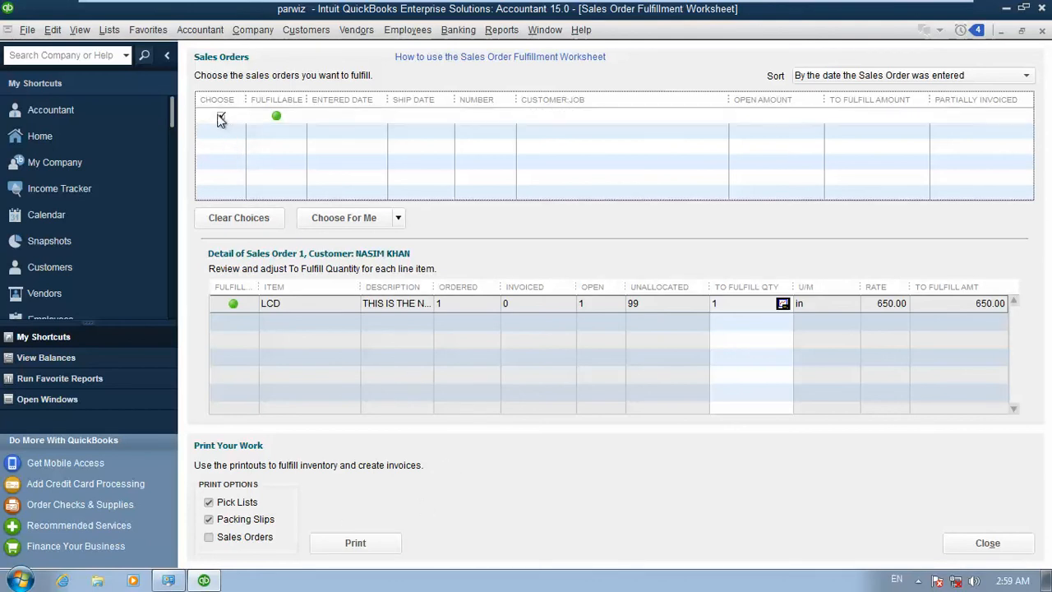
{"action": "left_click", "coordinate": [1012, 548]}
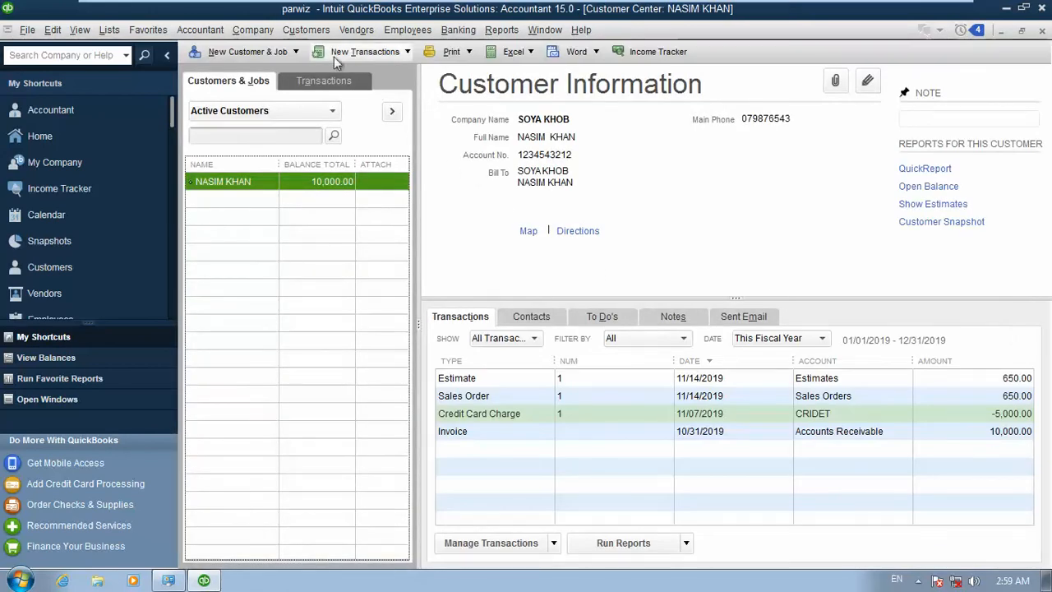
Step: Start an invoice for the customer from the 11/14/2019 estimate, billing the entire estimate (100%)
{"action": "left_click", "coordinate": [306, 29]}
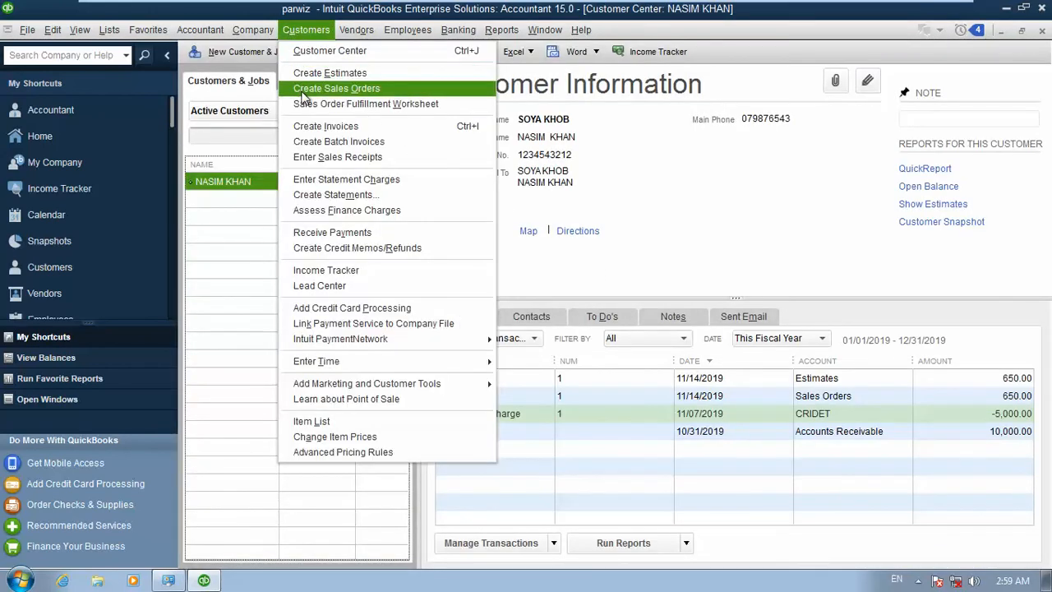
{"action": "left_click", "coordinate": [389, 130]}
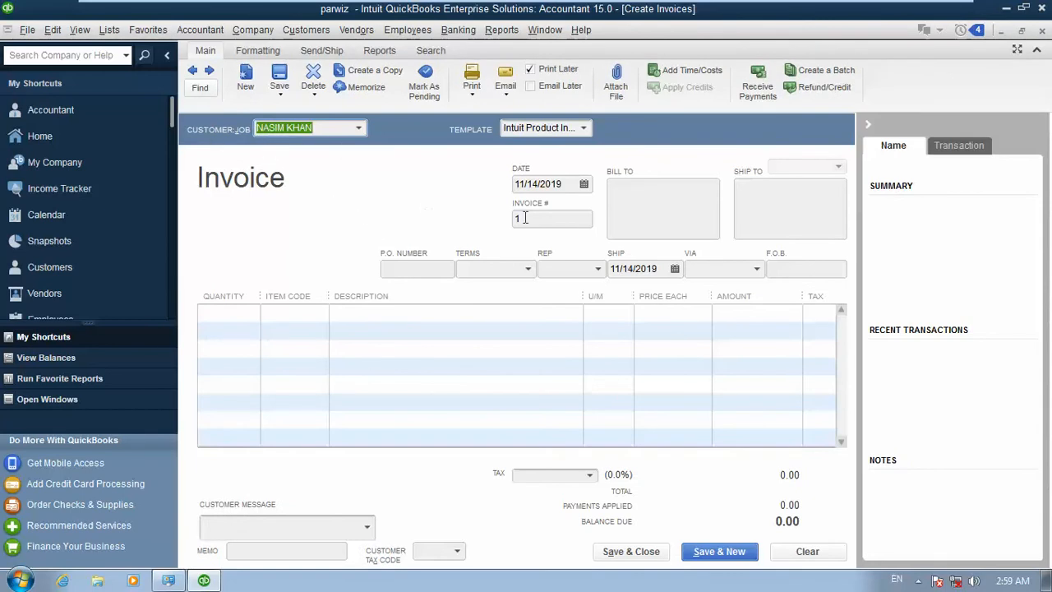
{"action": "left_click", "coordinate": [646, 190]}
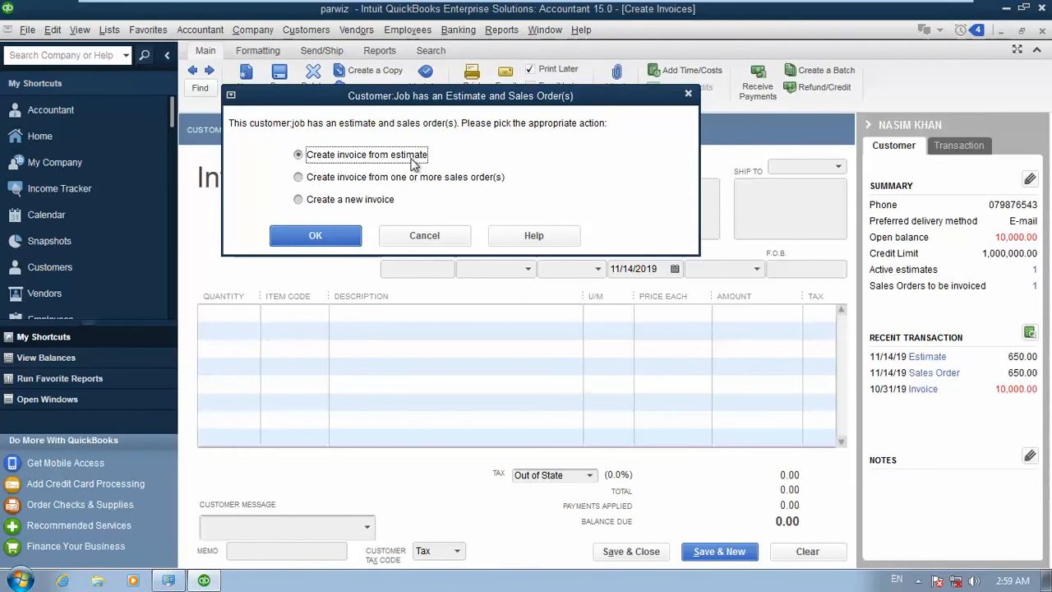
{"action": "left_click", "coordinate": [336, 237]}
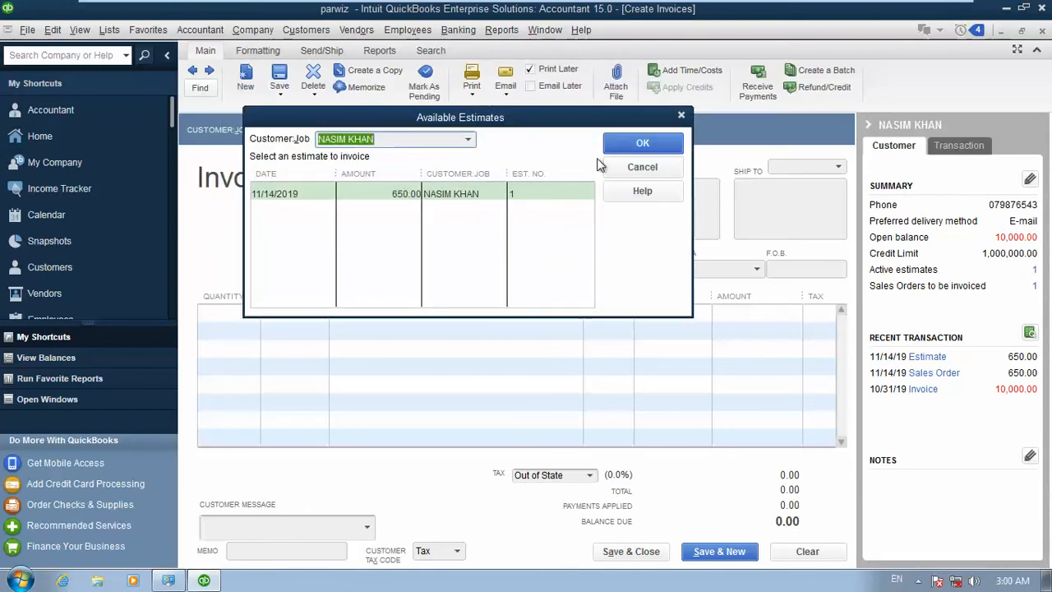
{"action": "left_click", "coordinate": [638, 146]}
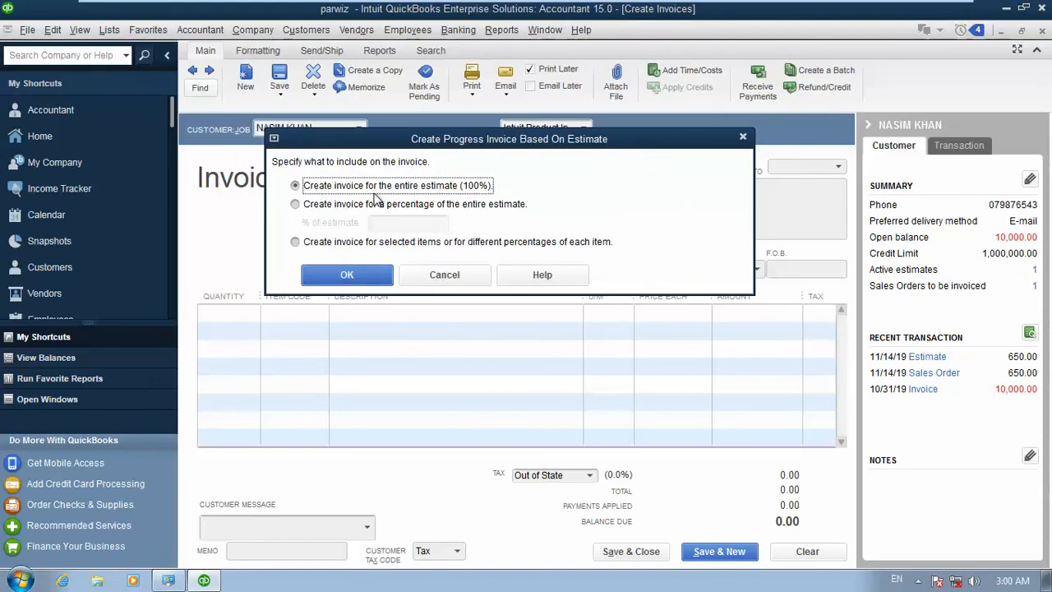
{"action": "left_click", "coordinate": [369, 276]}
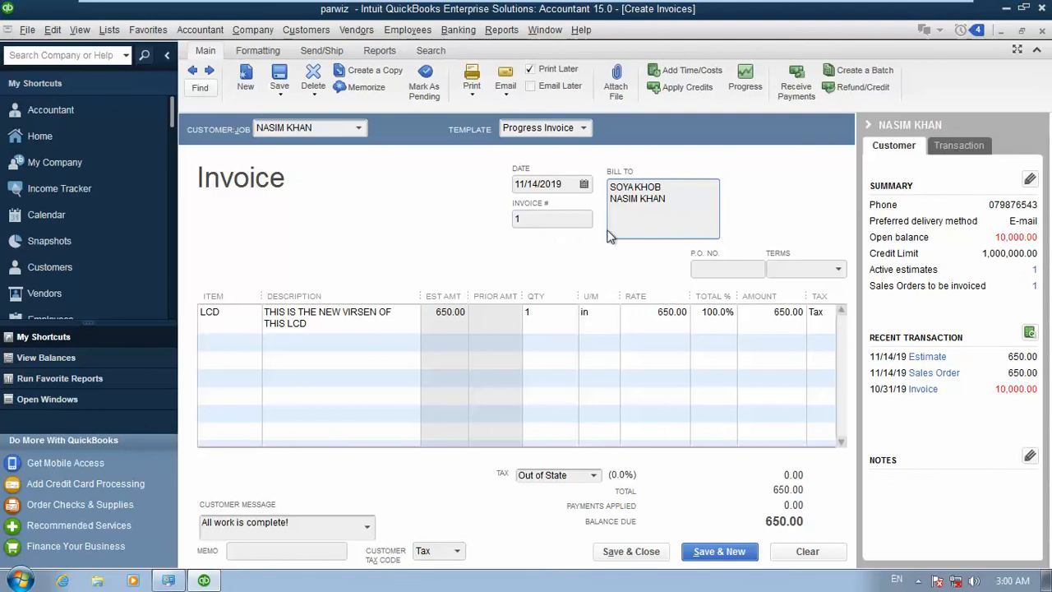
Step: Save and close the invoice, ignoring all flagged spelling
{"action": "left_click", "coordinate": [640, 556]}
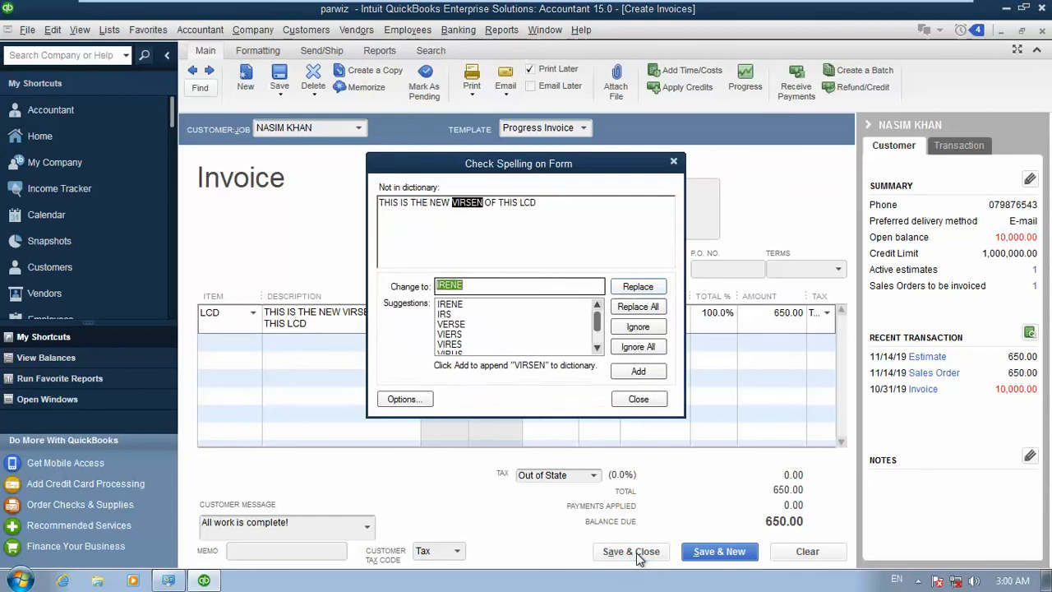
{"action": "left_click", "coordinate": [638, 346]}
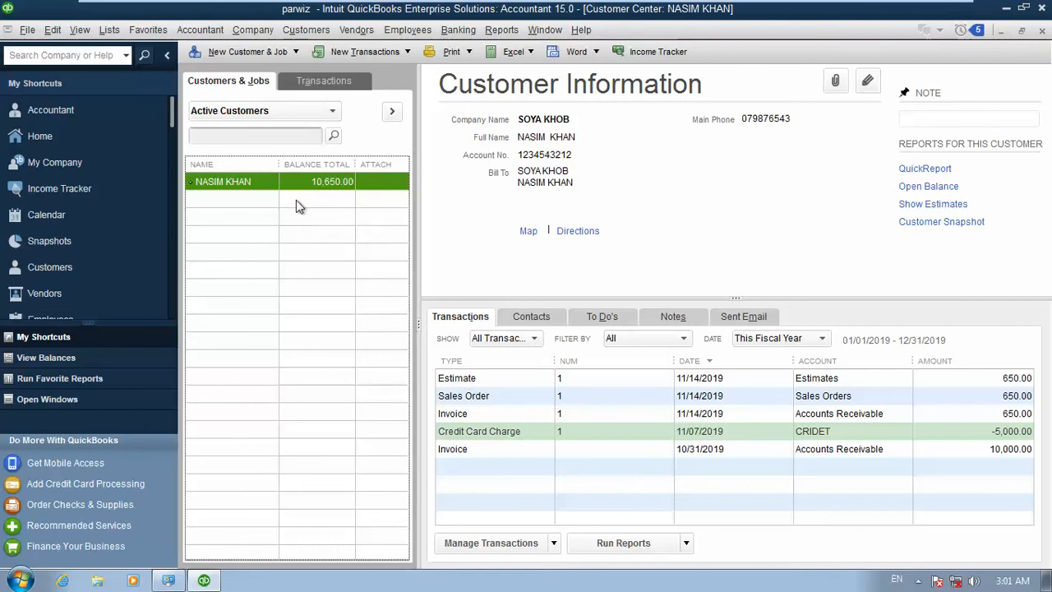
{"action": "left_click", "coordinate": [298, 166]}
Step: Start a batch invoice, accept the customer info notice, and add the listed customer to the customers in the group
{"action": "left_click", "coordinate": [302, 30]}
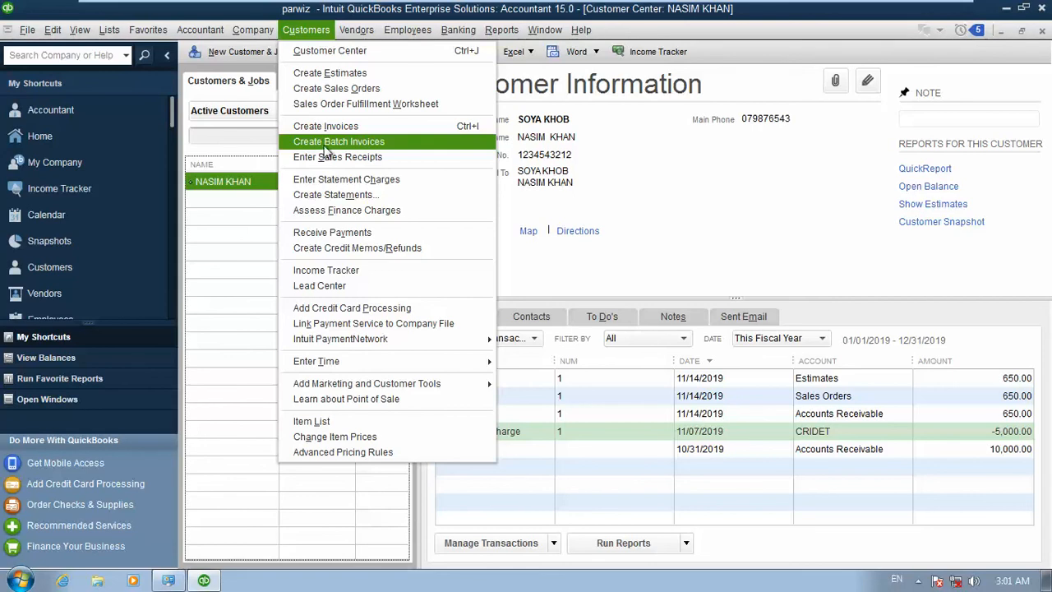
{"action": "left_click", "coordinate": [392, 143]}
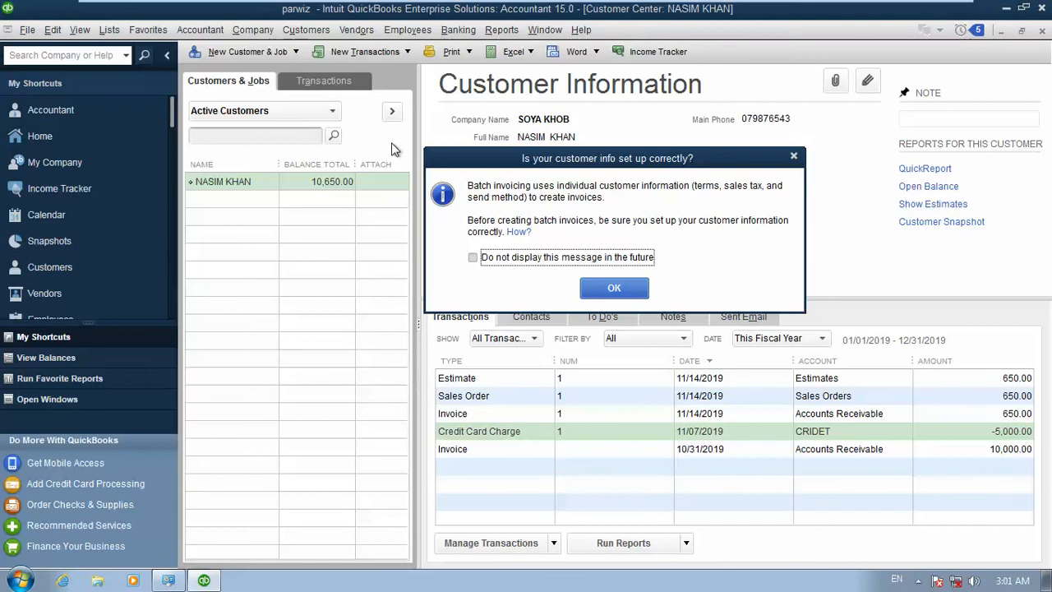
{"action": "left_click", "coordinate": [613, 288]}
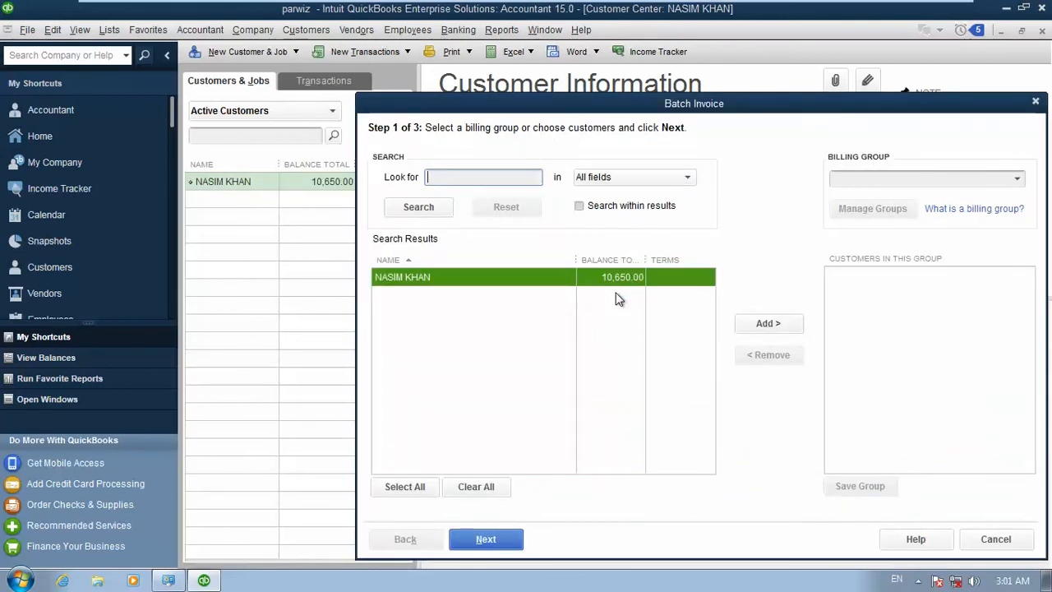
{"action": "left_click_drag", "start_coordinate": [703, 111], "coordinate": [594, 111]}
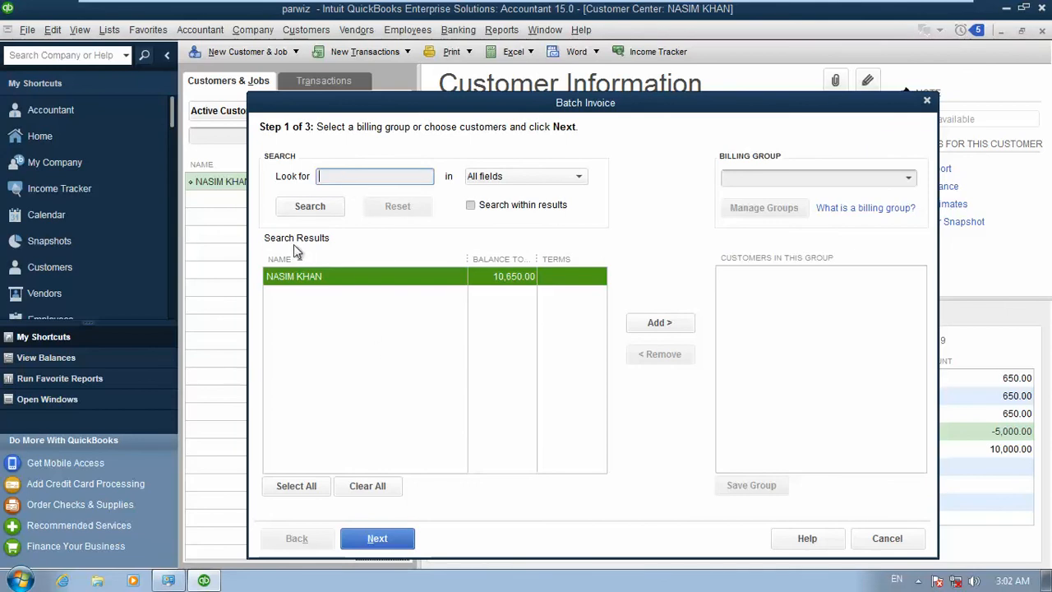
{"action": "left_click", "coordinate": [380, 262]}
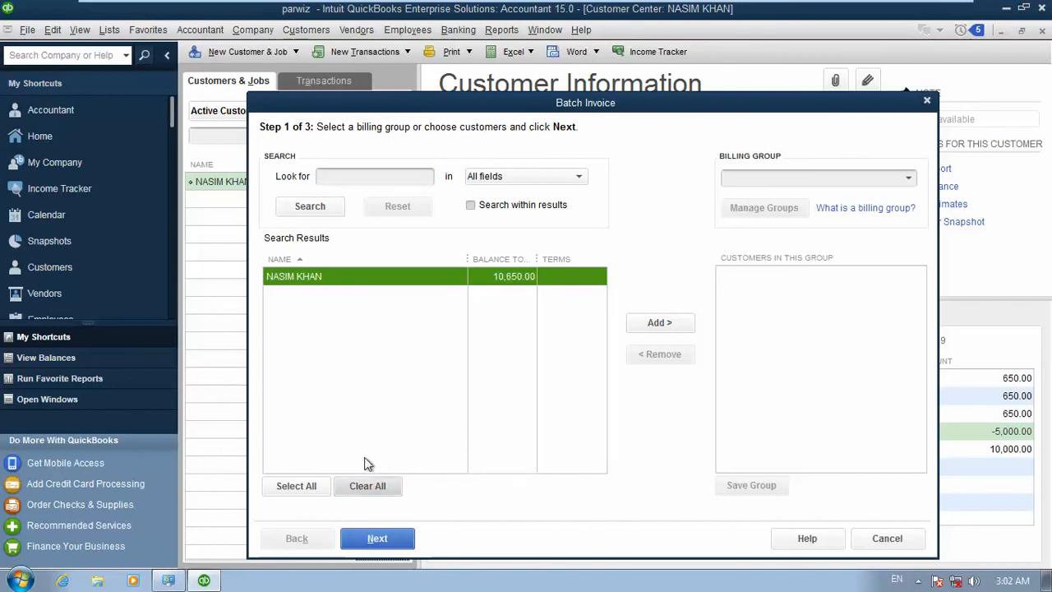
{"action": "left_click", "coordinate": [339, 290]}
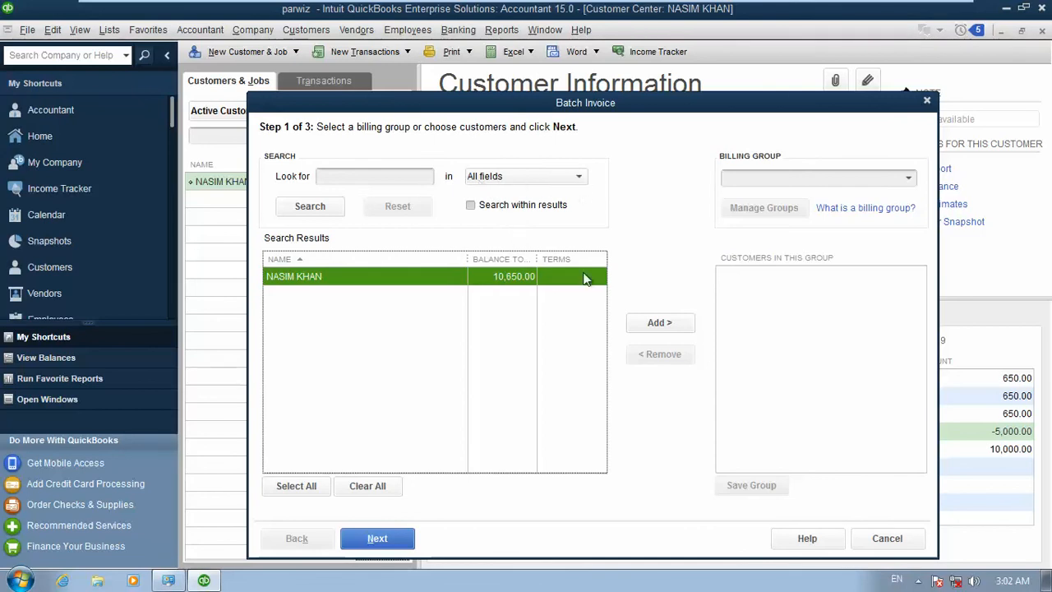
{"action": "left_click", "coordinate": [661, 324]}
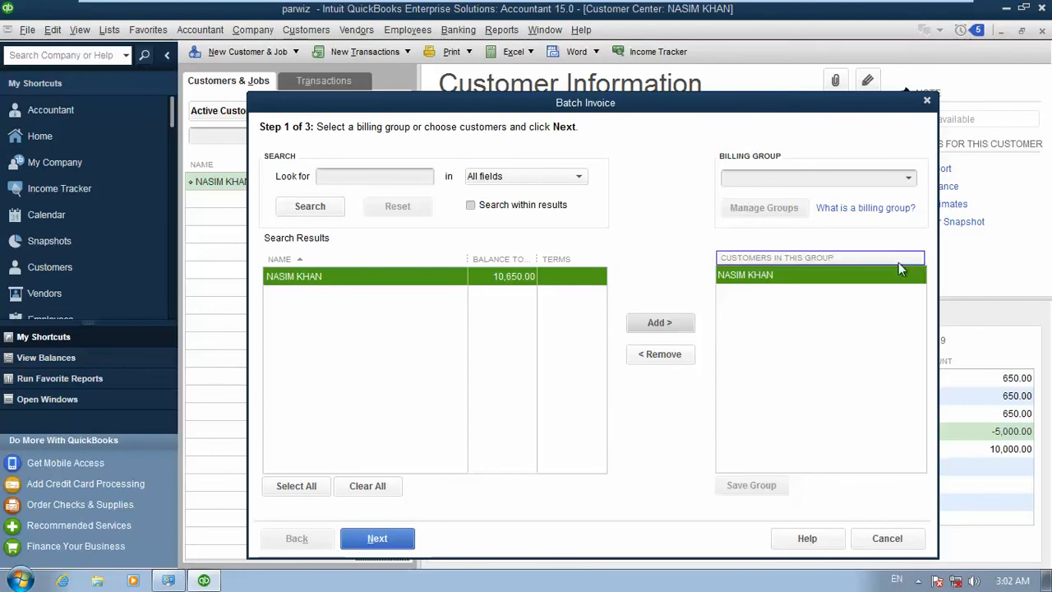
Step: Create a new billing group named "GOOD COSTUMAR" for the batch invoice
{"action": "left_click", "coordinate": [909, 179]}
{"action": "left_click", "coordinate": [911, 180]}
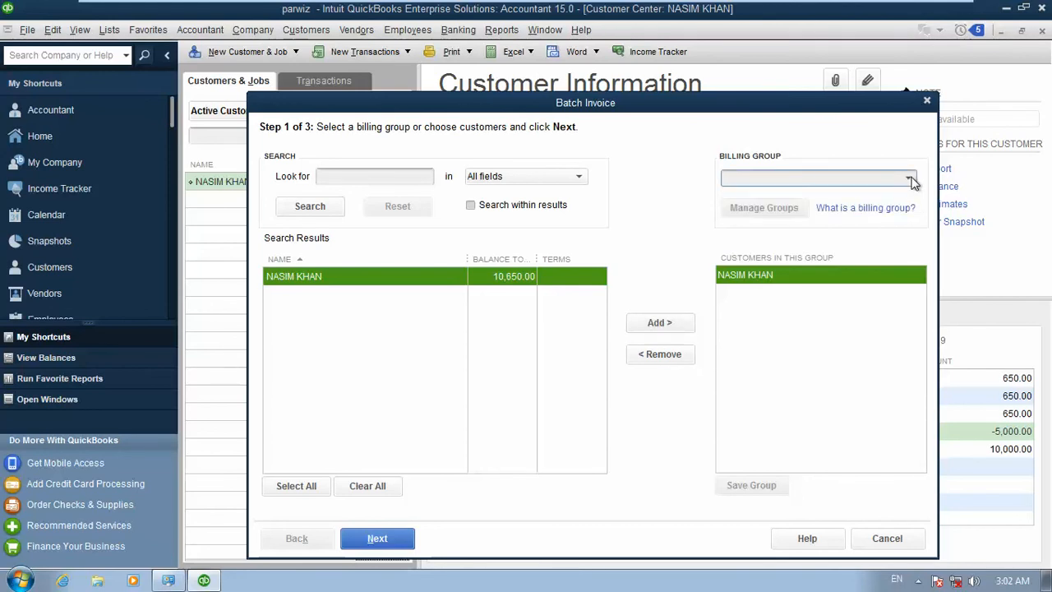
{"action": "left_click", "coordinate": [908, 180]}
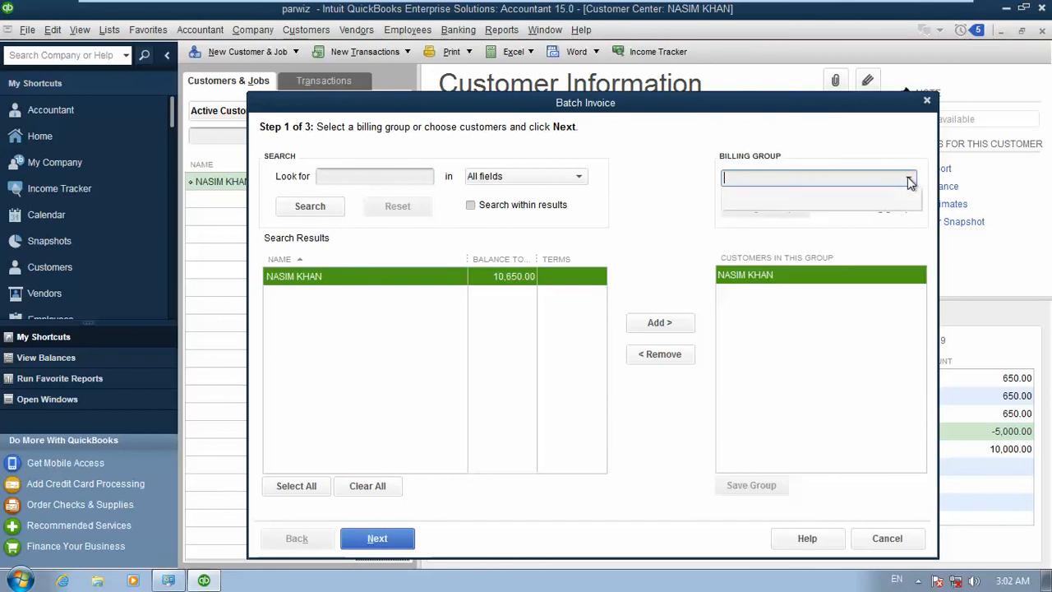
{"action": "left_click", "coordinate": [768, 199]}
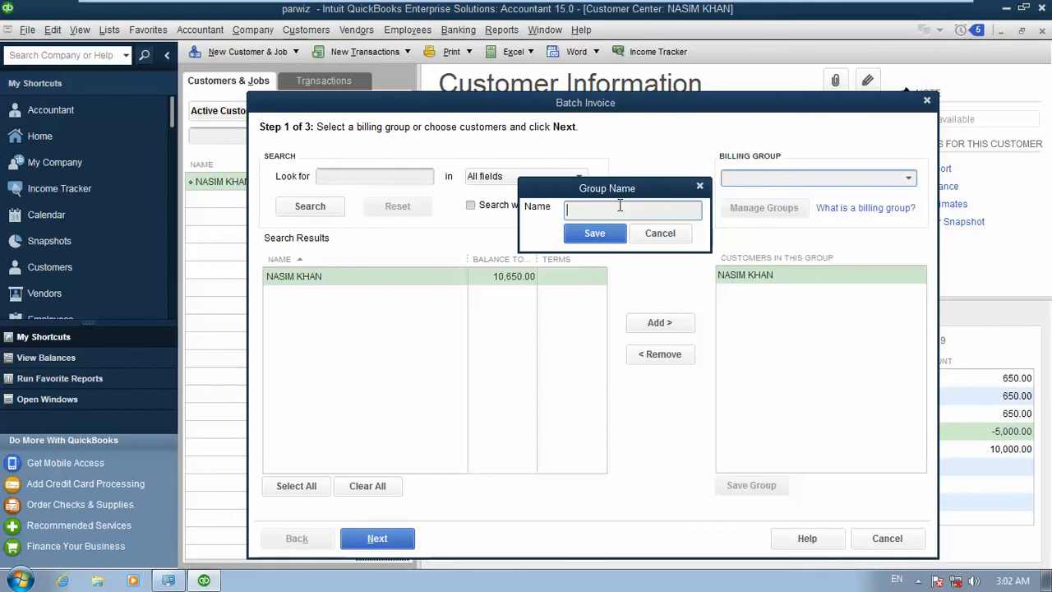
{"action": "type", "text": "GOOD COSTUMAR"}
{"action": "left_click", "coordinate": [589, 234]}
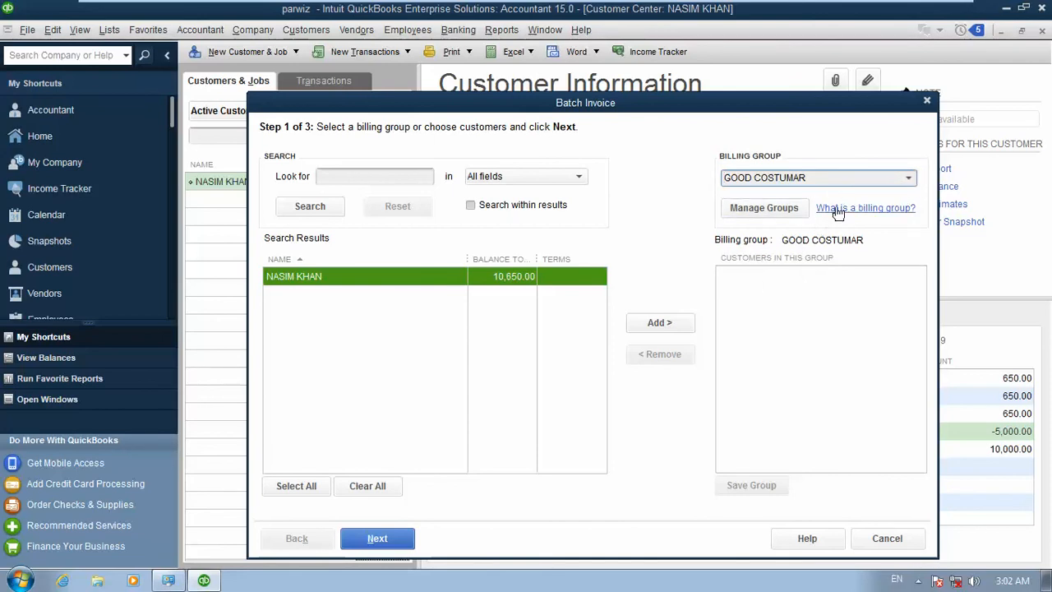
Step: Add the customer to the GOOD COSTUMAR billing group and continue to the line items, saving the group changes
{"action": "left_click", "coordinate": [667, 321]}
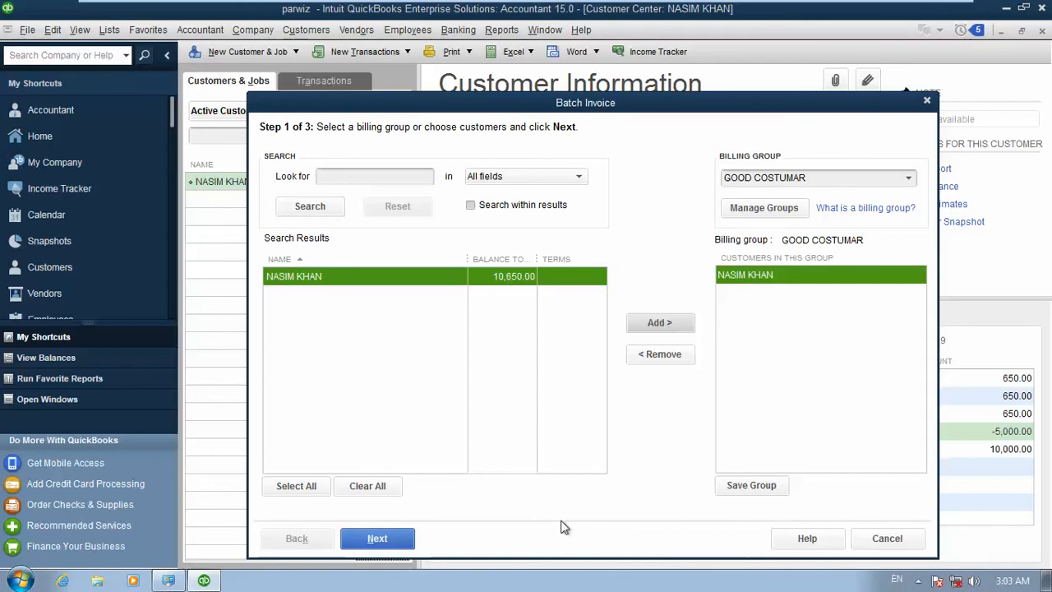
{"action": "left_click", "coordinate": [377, 539]}
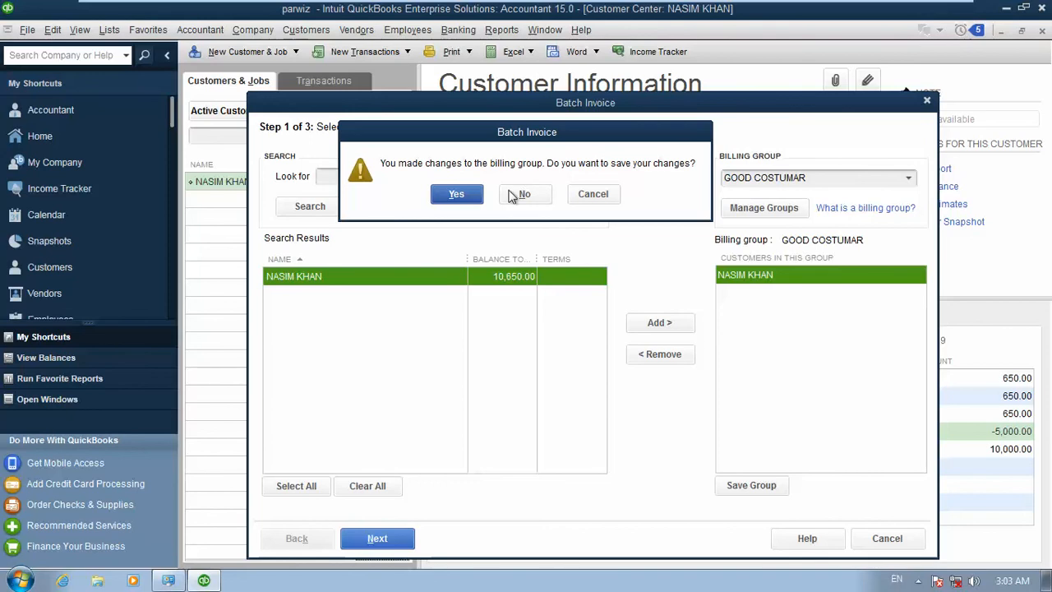
{"action": "left_click", "coordinate": [460, 196]}
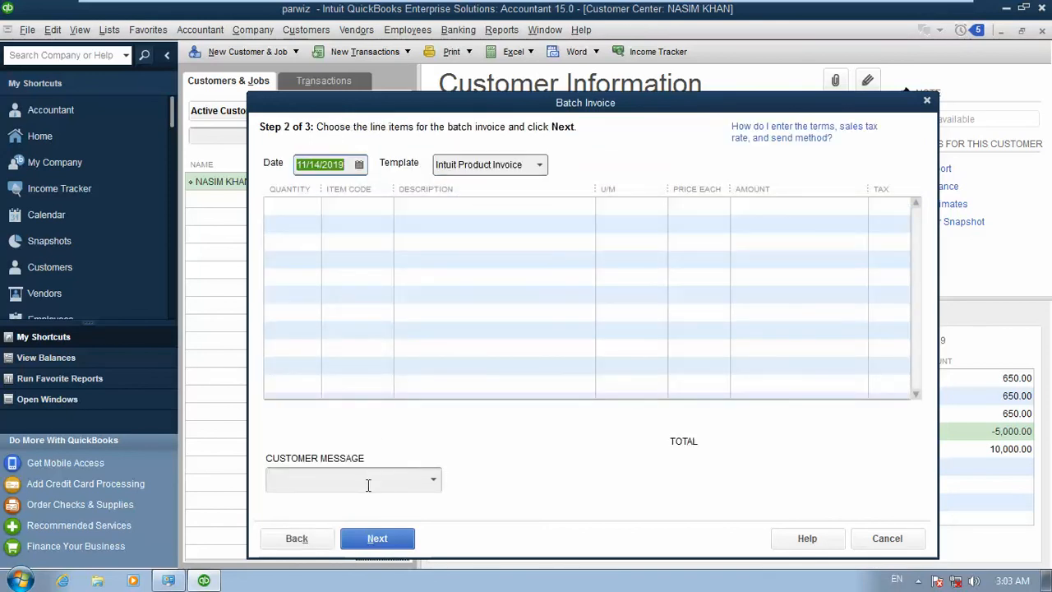
Step: Add the LCD item to the batch invoice's first line and continue to the invoice review without a customer message
{"action": "left_click", "coordinate": [287, 203]}
{"action": "left_click", "coordinate": [384, 207]}
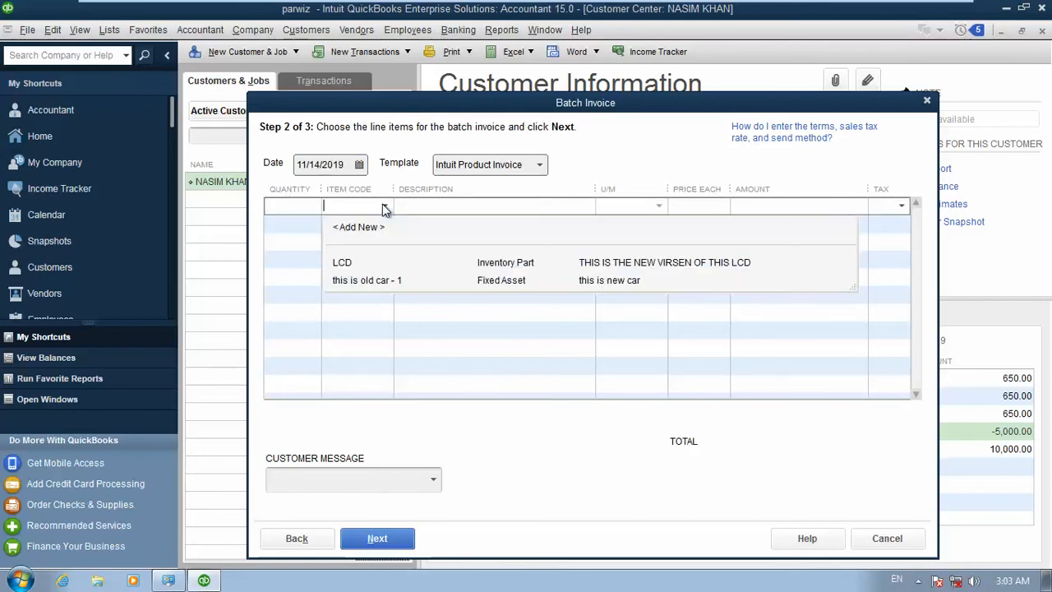
{"action": "left_click", "coordinate": [354, 269]}
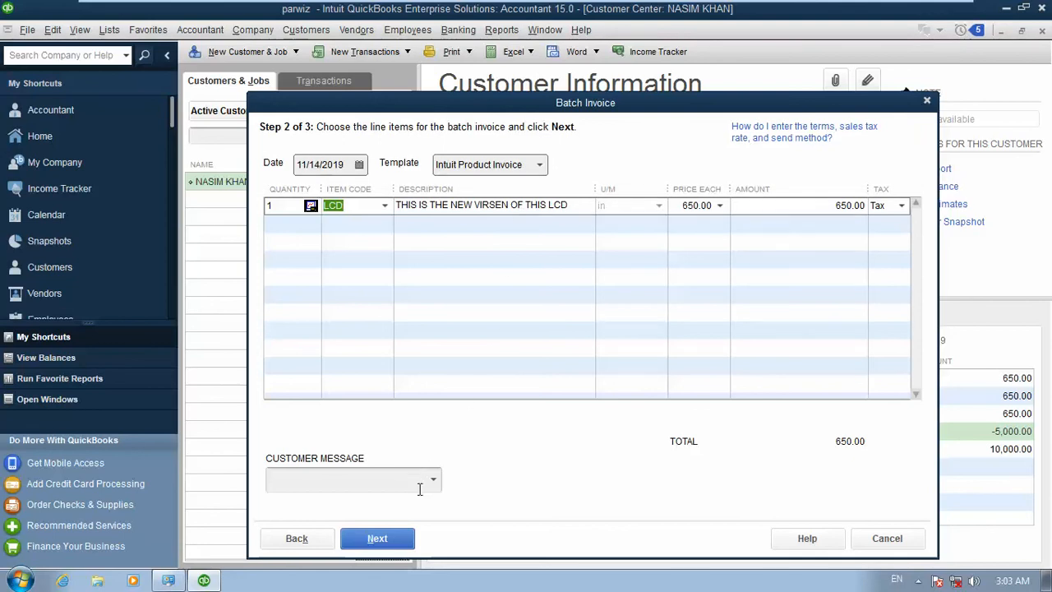
{"action": "left_click", "coordinate": [378, 539]}
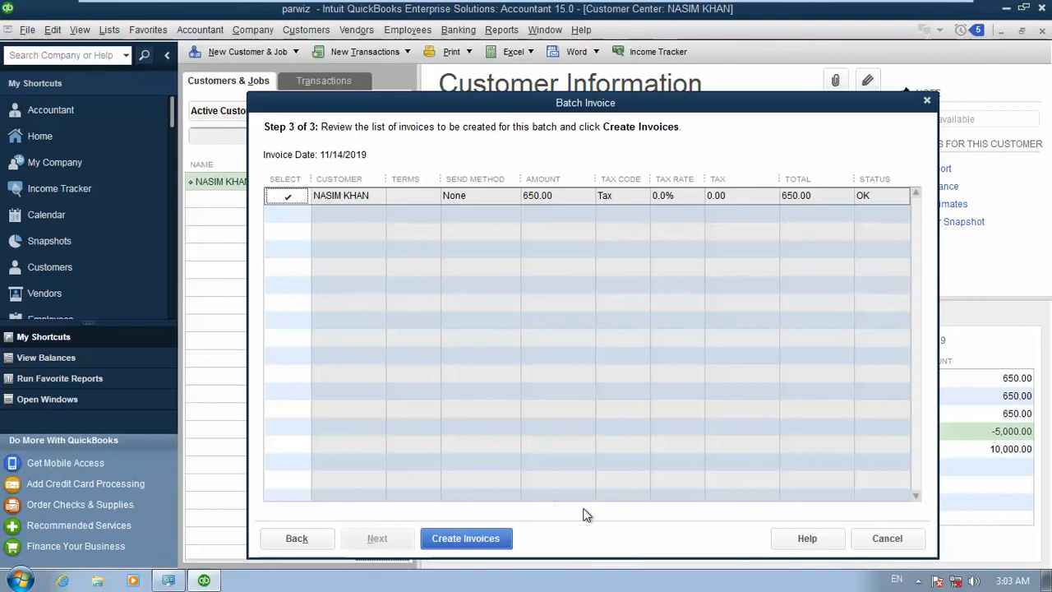
Step: Cancel the batch invoice without creating any invoices, discarding its work
{"action": "left_click", "coordinate": [887, 542]}
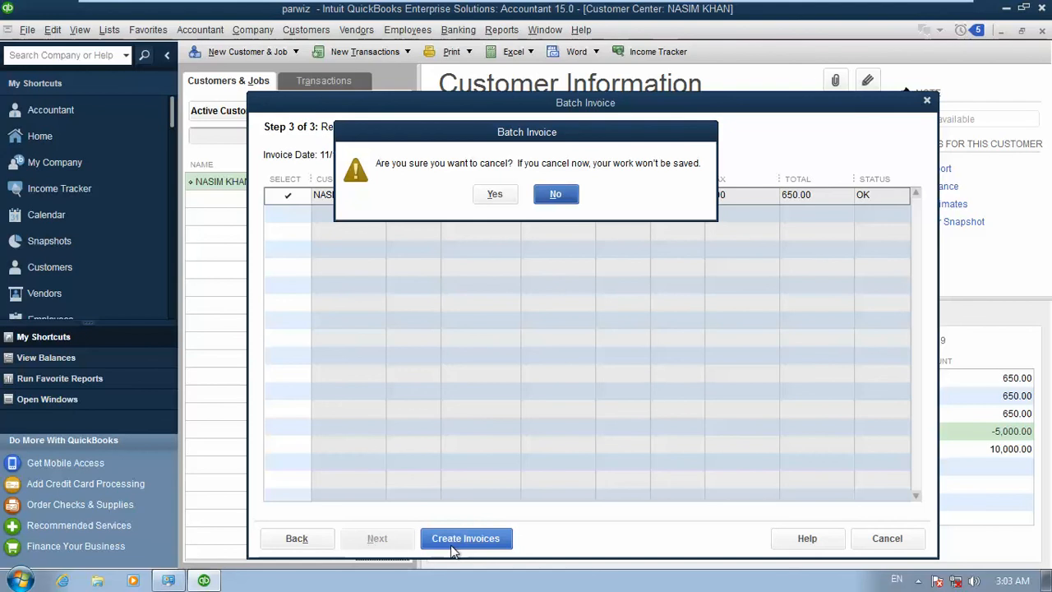
{"action": "left_click", "coordinate": [562, 193]}
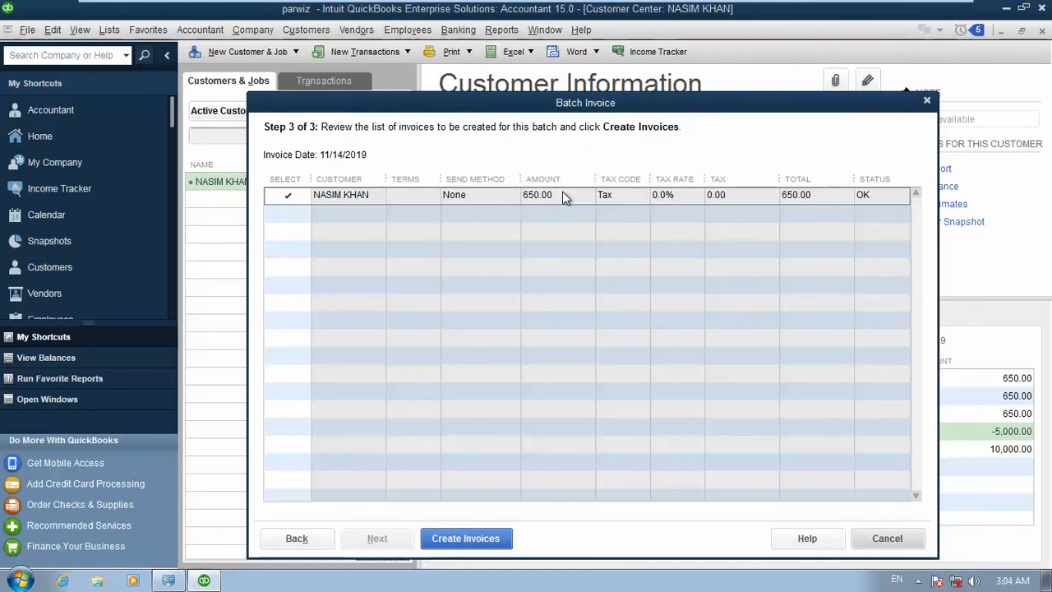
{"action": "left_click", "coordinate": [886, 538]}
{"action": "left_click", "coordinate": [491, 194]}
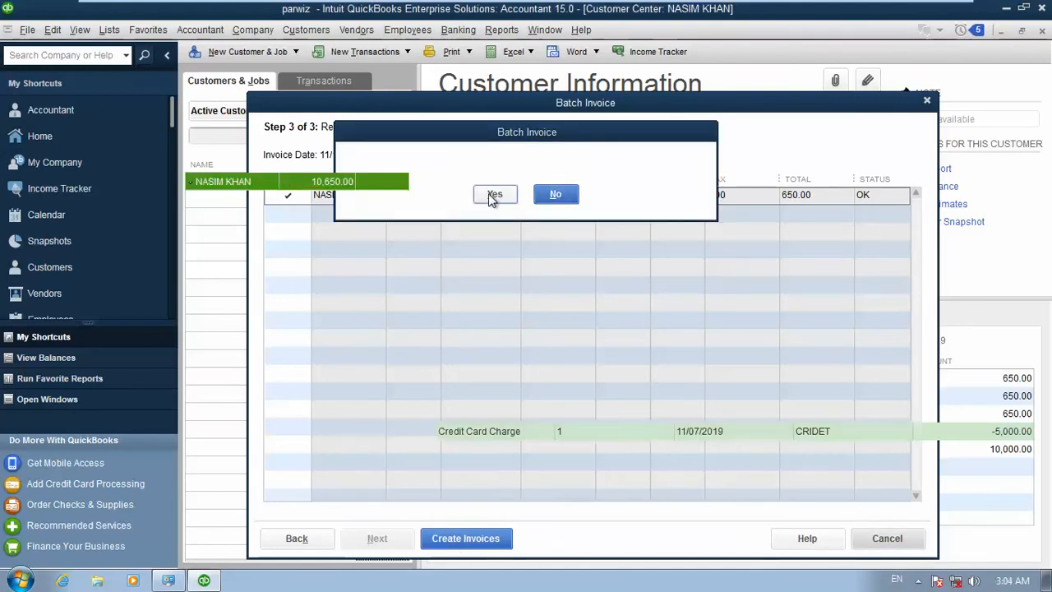
Step: Start a new sales receipt for the customer with cash as the payment method
{"action": "left_click", "coordinate": [297, 30]}
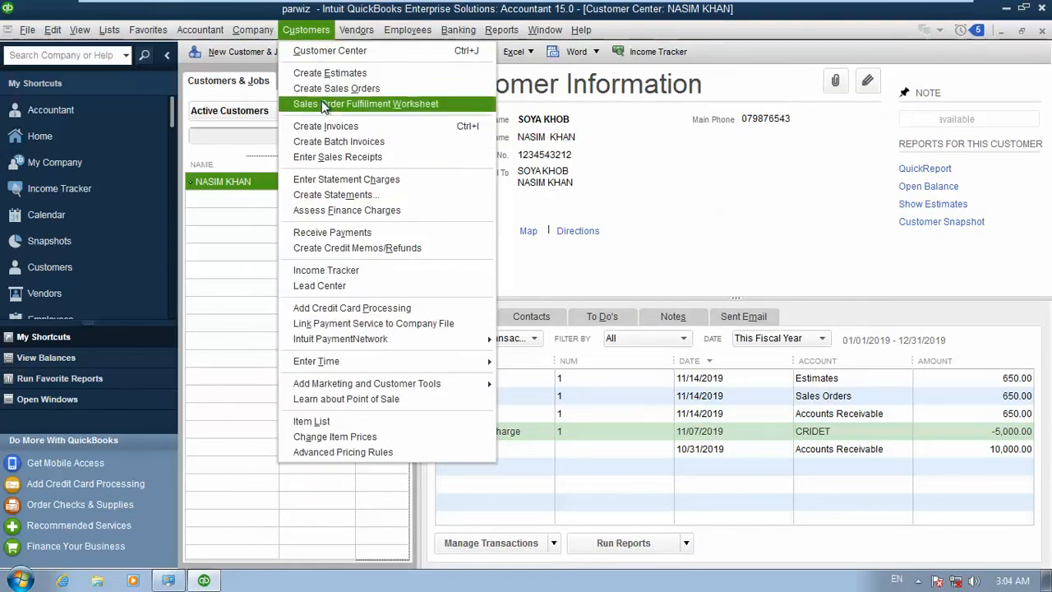
{"action": "left_click", "coordinate": [339, 160]}
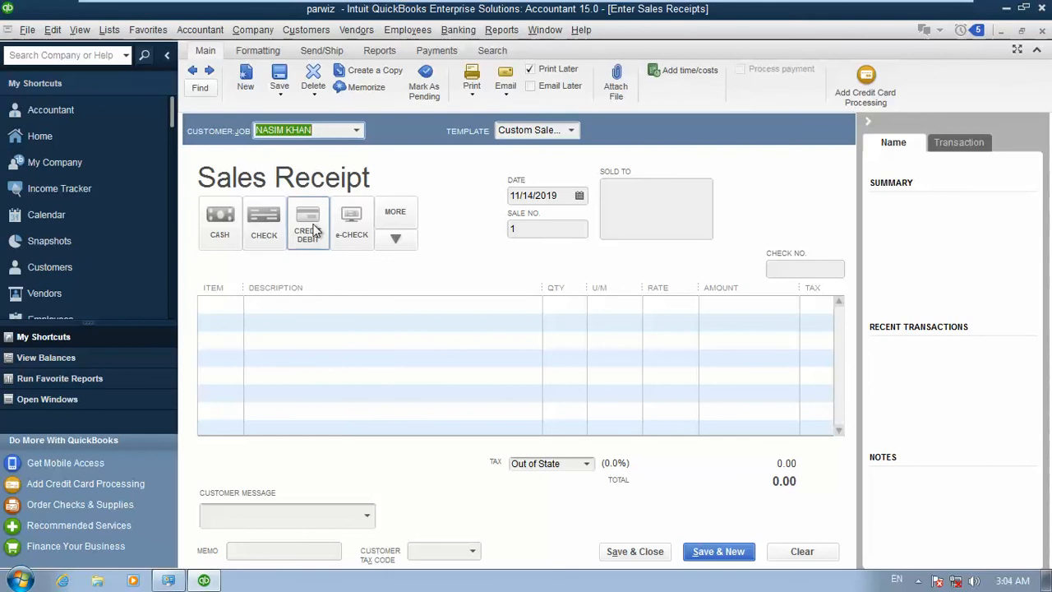
{"action": "left_click", "coordinate": [220, 222]}
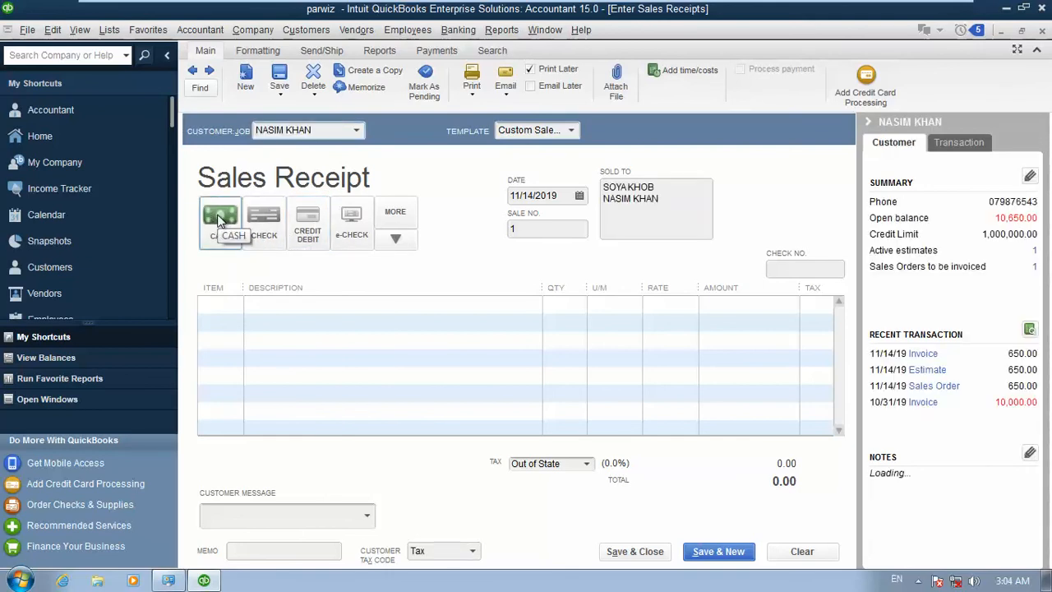
Step: Add the LCD item to the sales receipt's first line with a quantity of 2
{"action": "left_click", "coordinate": [234, 312]}
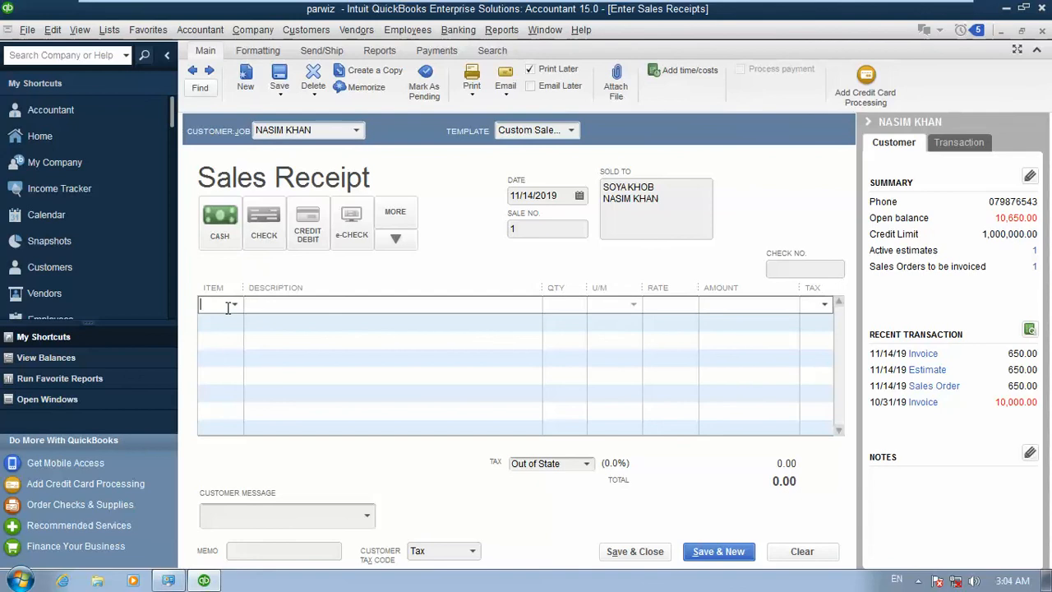
{"action": "left_click", "coordinate": [234, 304]}
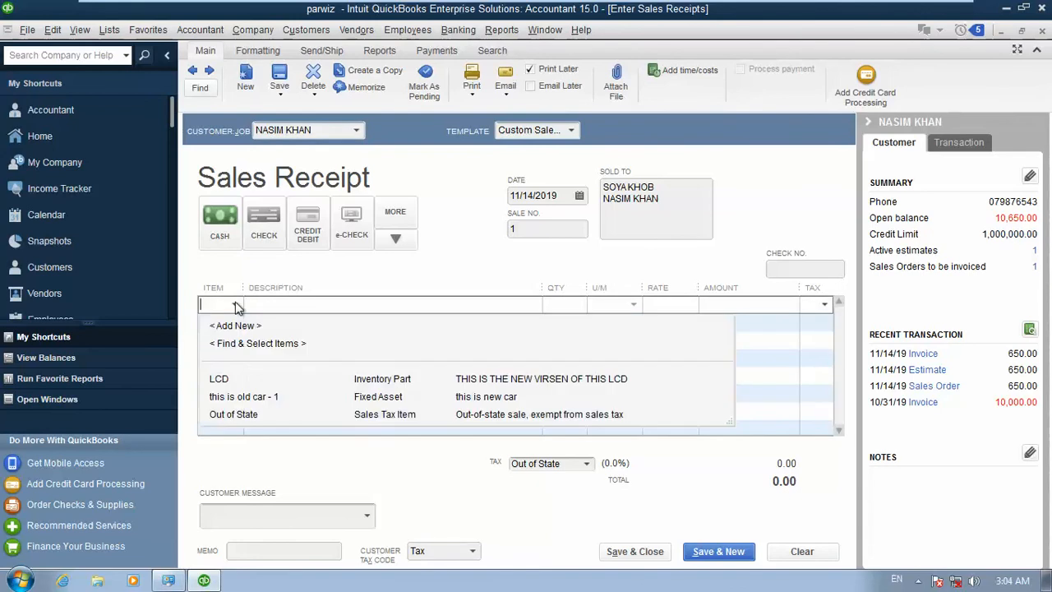
{"action": "left_click", "coordinate": [233, 381]}
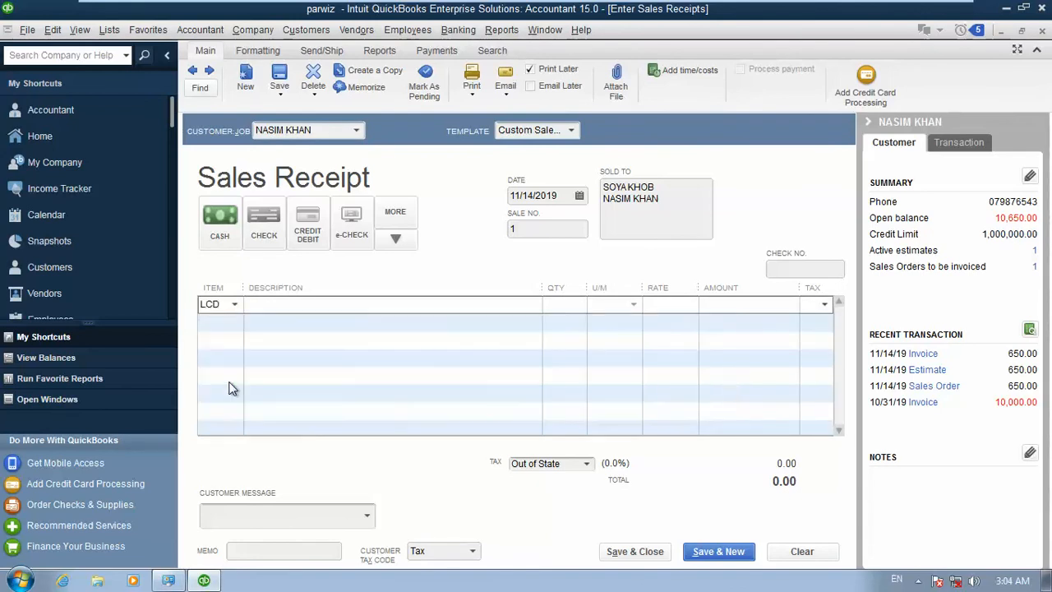
{"action": "left_click", "coordinate": [554, 305]}
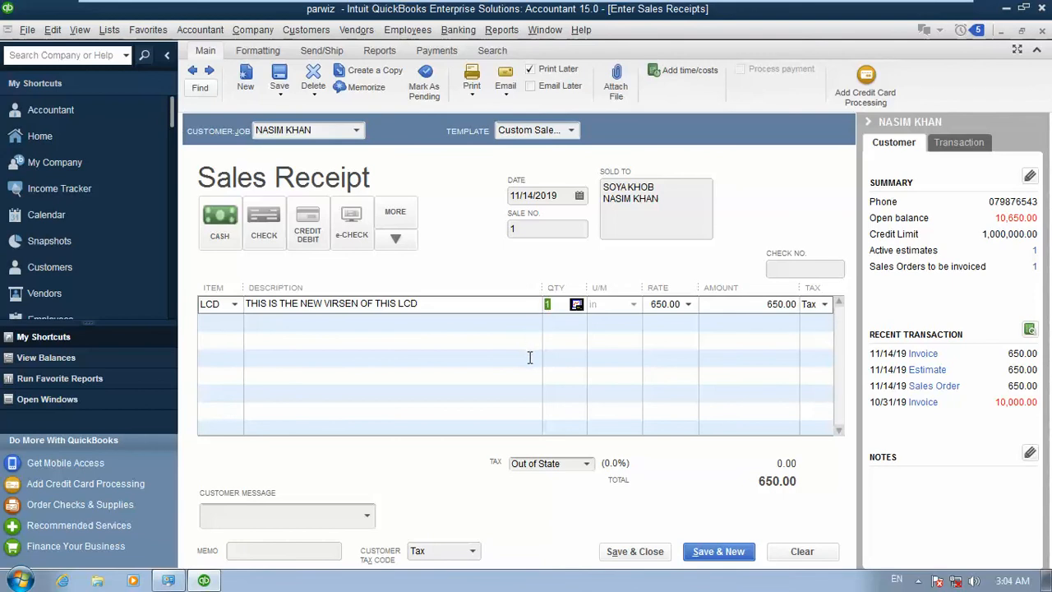
{"action": "type", "text": "2"}
{"action": "left_click", "coordinate": [717, 347]}
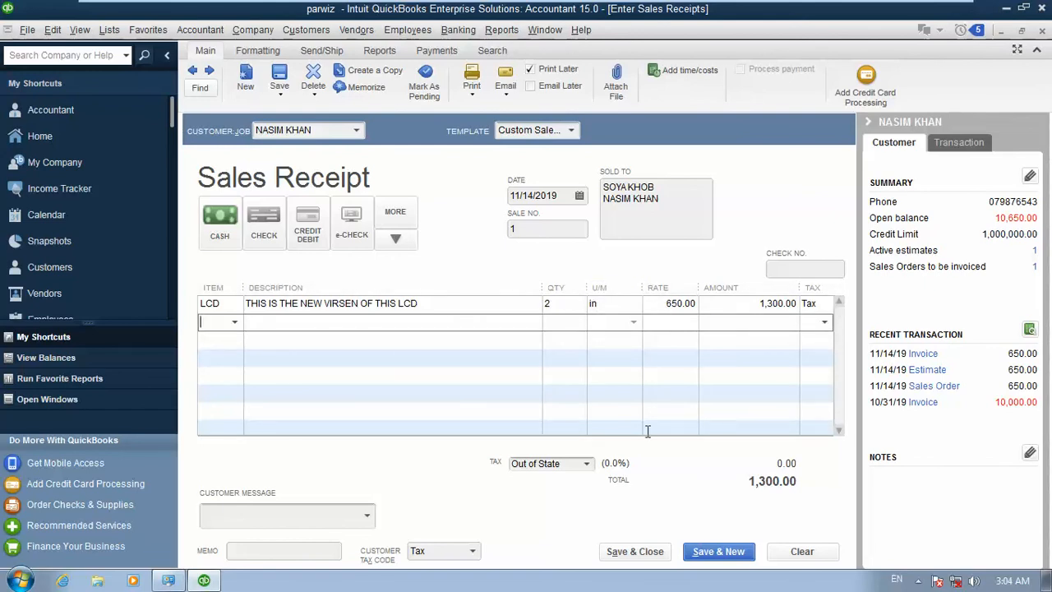
Step: Keep the Out of State tax on the sales receipt, then save and close it
{"action": "left_click", "coordinate": [595, 465]}
{"action": "left_click", "coordinate": [593, 465]}
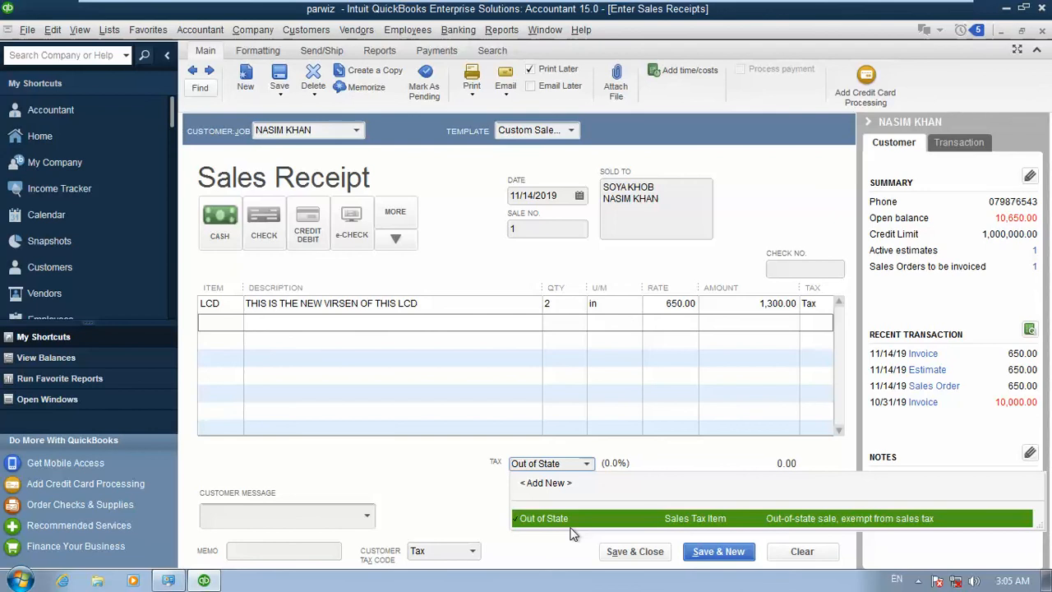
{"action": "left_click", "coordinate": [589, 465]}
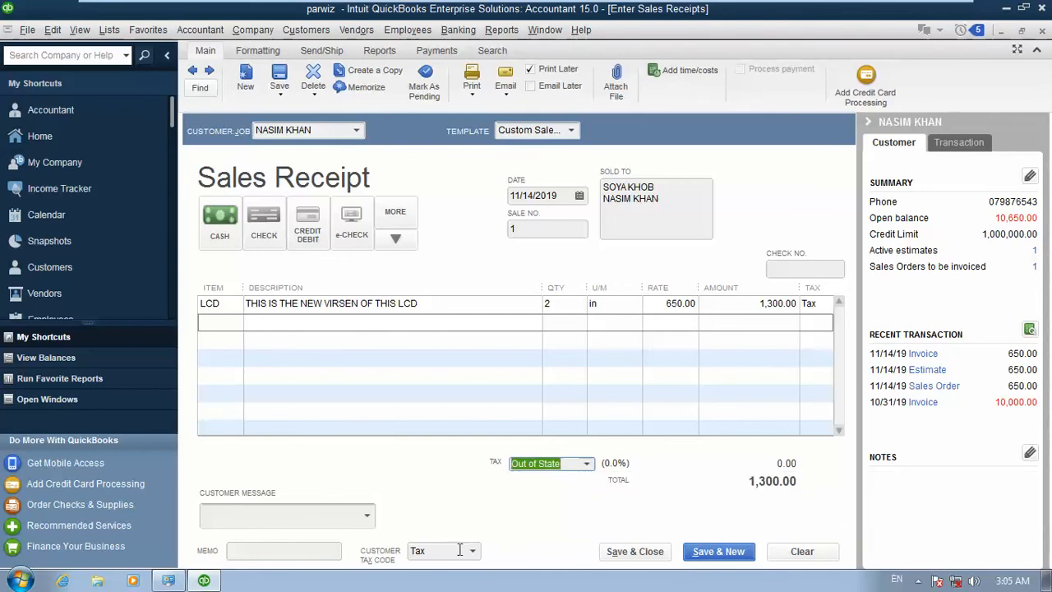
{"action": "left_click", "coordinate": [631, 552]}
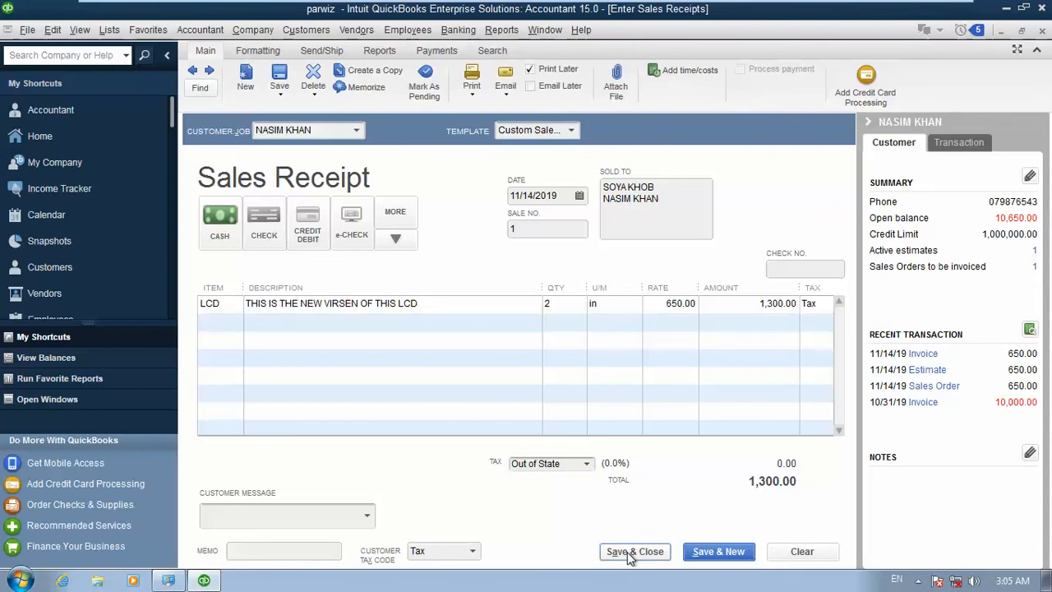
{"action": "left_click", "coordinate": [629, 347]}
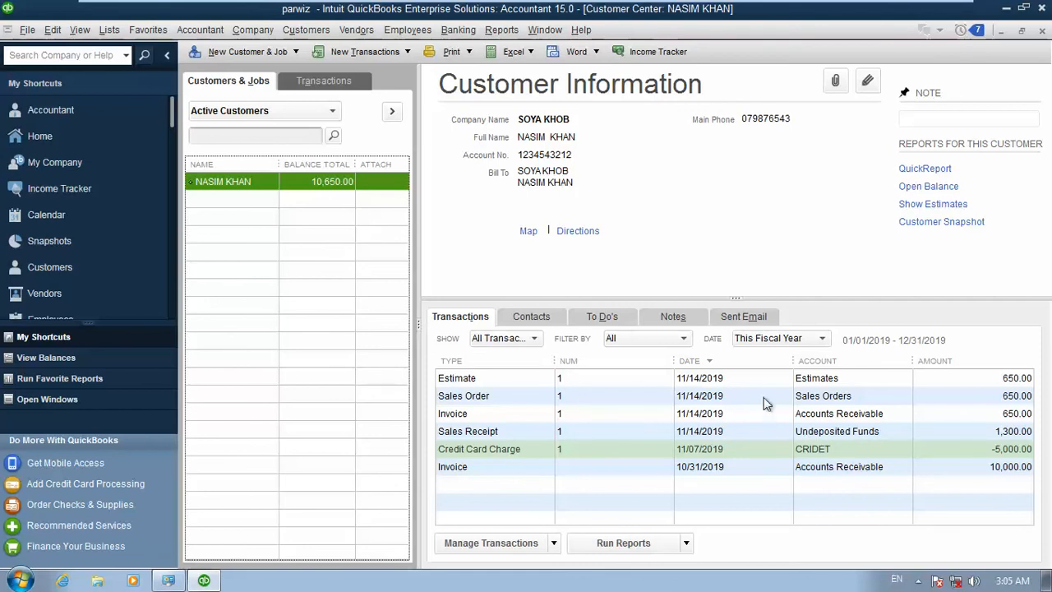
Step: Start receiving a payment from the customer with cash as the payment method
{"action": "left_click", "coordinate": [310, 30]}
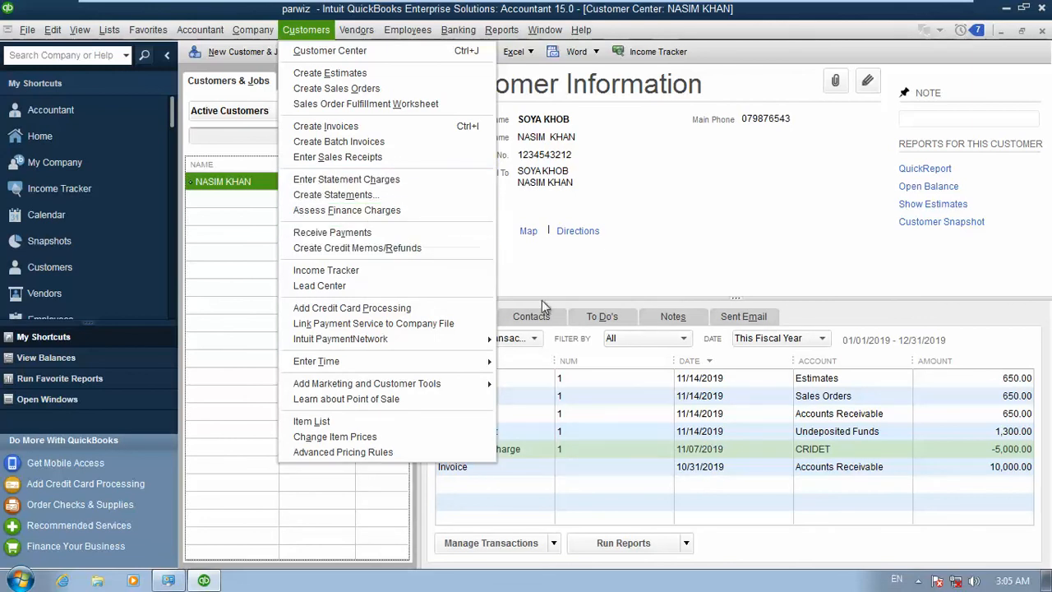
{"action": "left_click", "coordinate": [250, 212]}
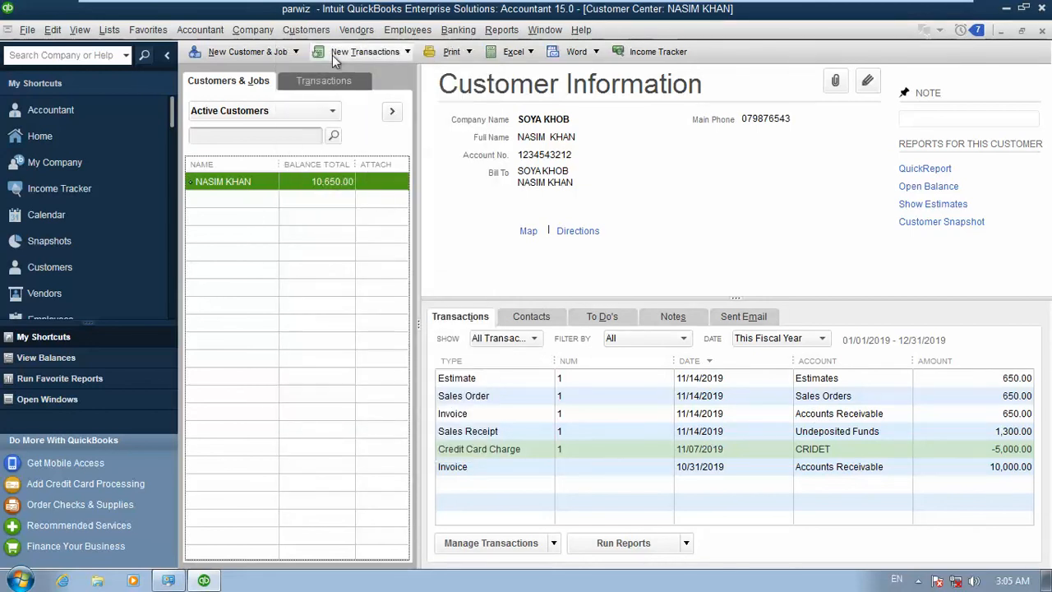
{"action": "left_click", "coordinate": [313, 31]}
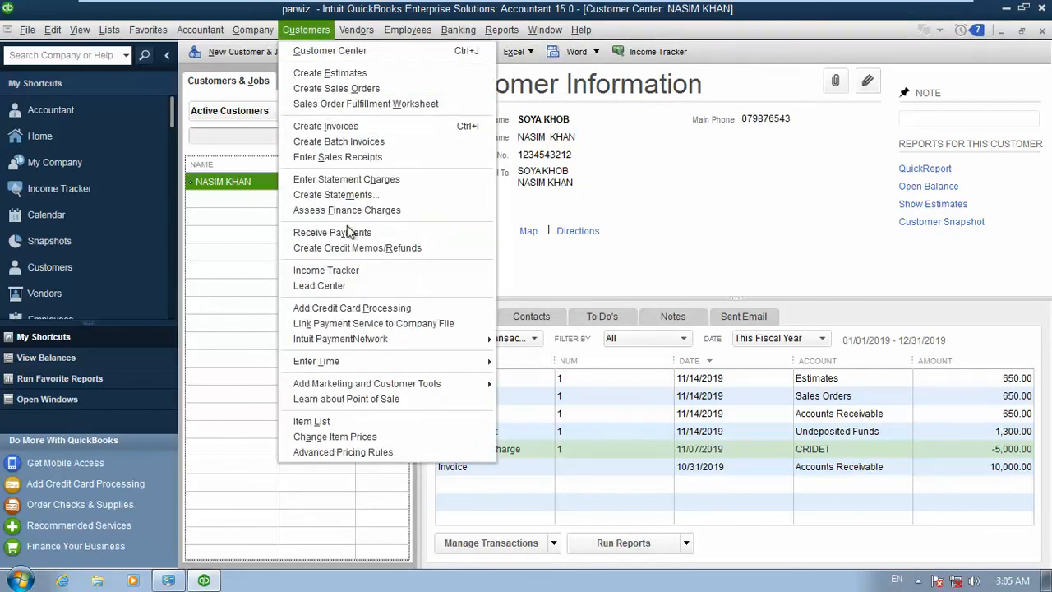
{"action": "left_click", "coordinate": [349, 238]}
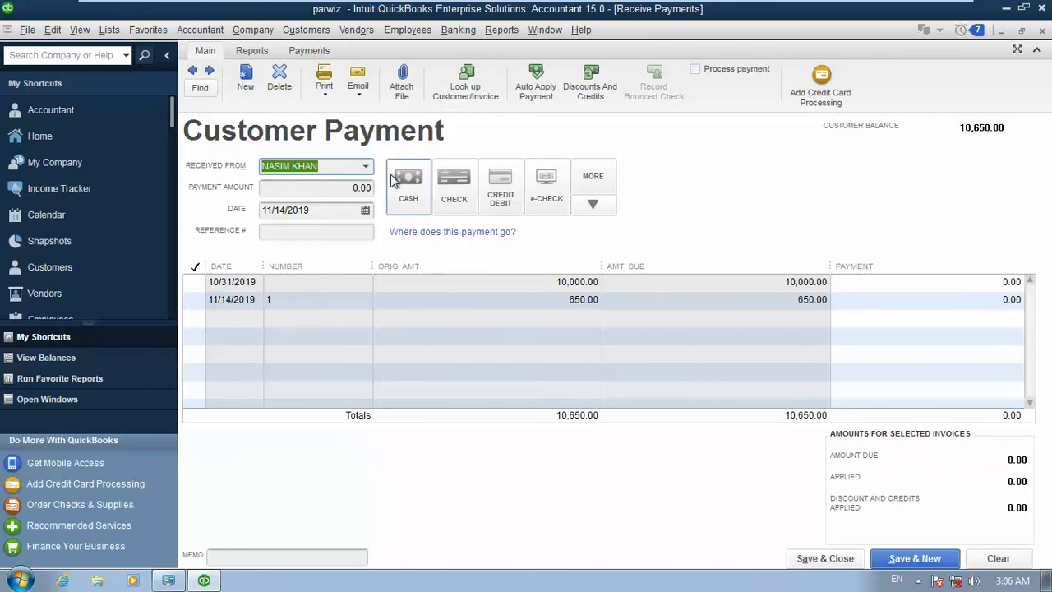
{"action": "left_click", "coordinate": [593, 205]}
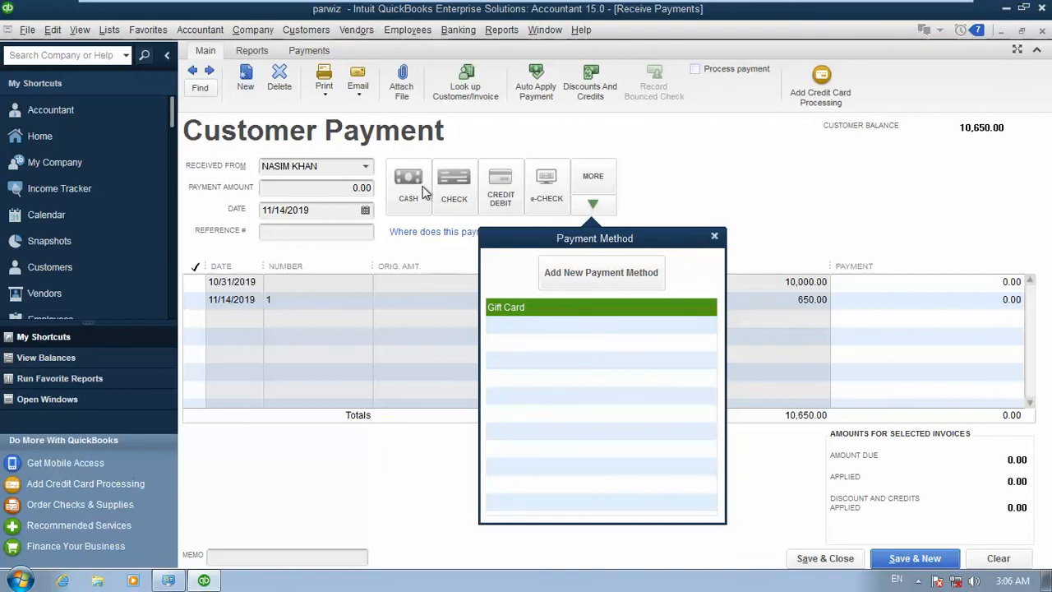
{"action": "left_click", "coordinate": [712, 236]}
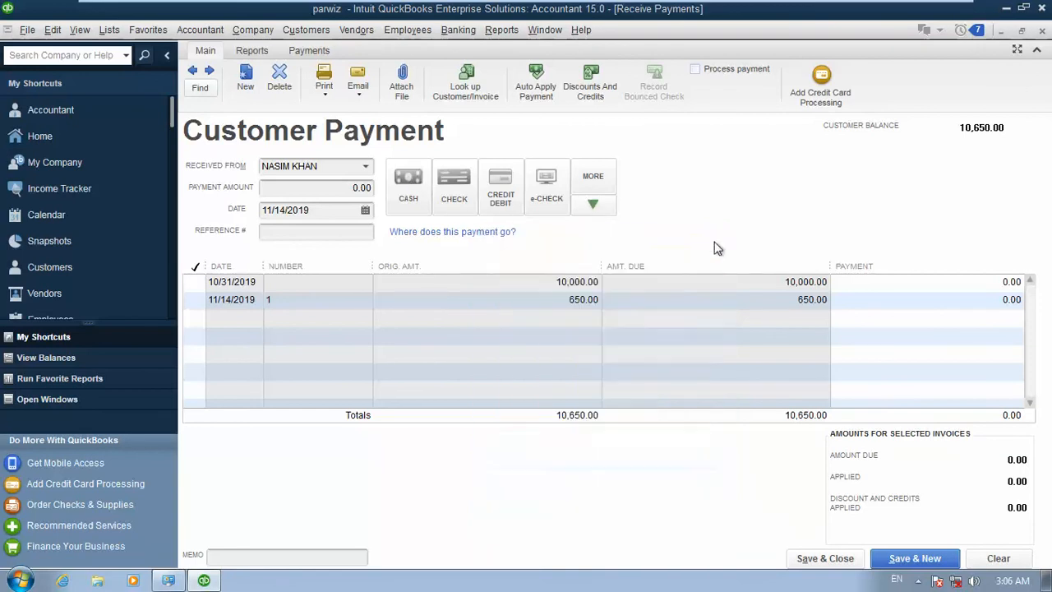
{"action": "left_click", "coordinate": [393, 196]}
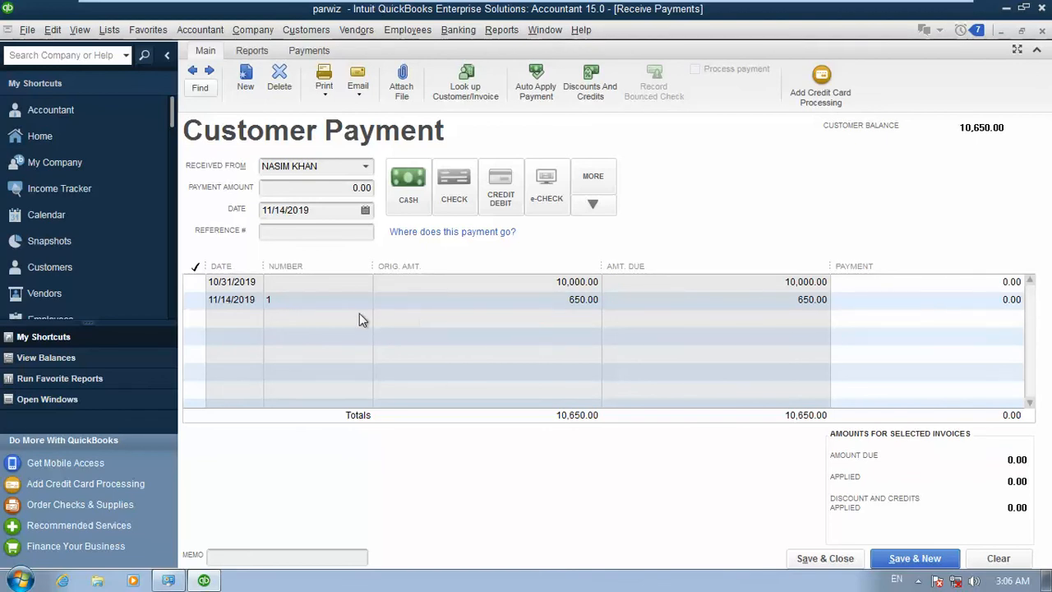
Step: Apply the payment to both the 10/31/2019 and 11/14/2019 invoices with automatically calculated amounts, then save and close it
{"action": "left_click", "coordinate": [196, 282]}
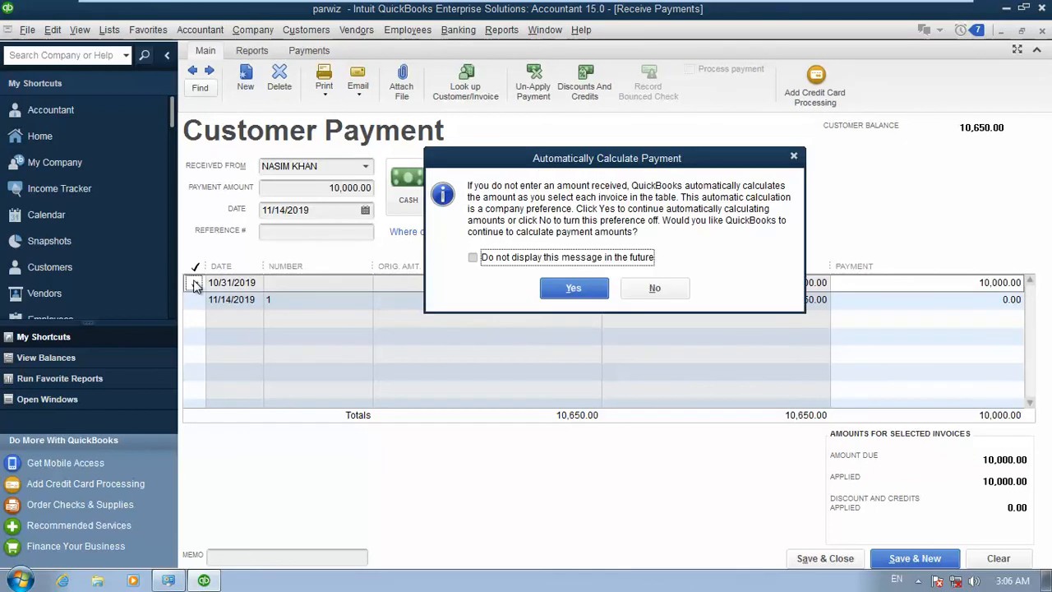
{"action": "left_click", "coordinate": [585, 288]}
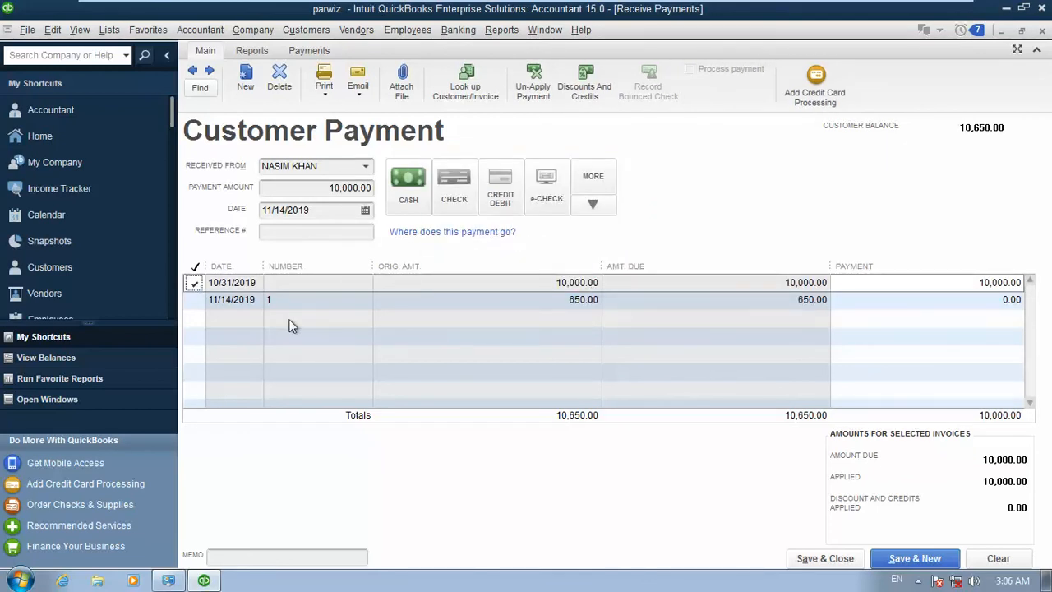
{"action": "left_click", "coordinate": [195, 301]}
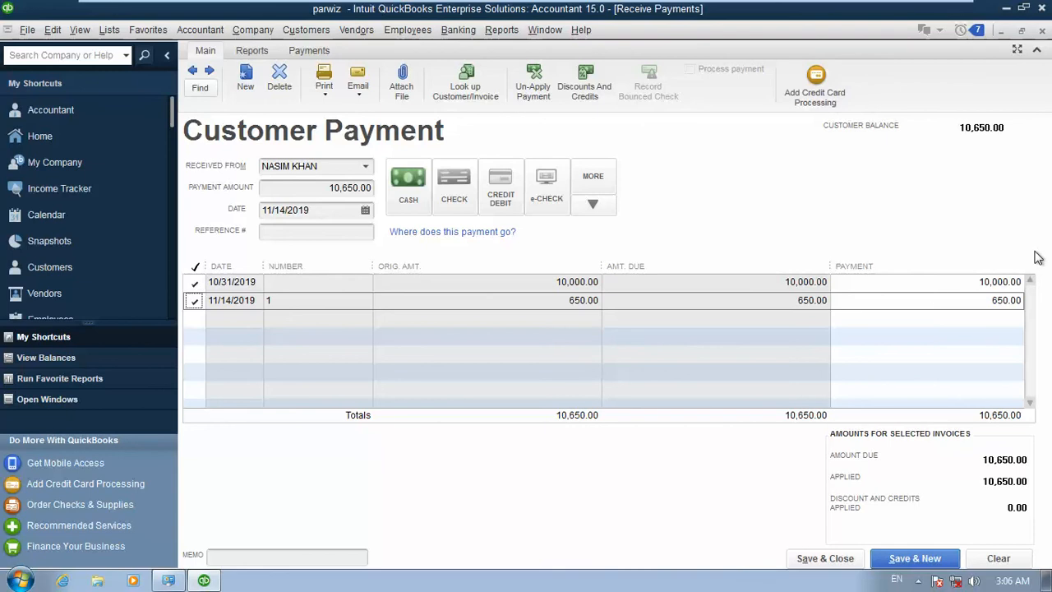
{"action": "left_click", "coordinate": [825, 558]}
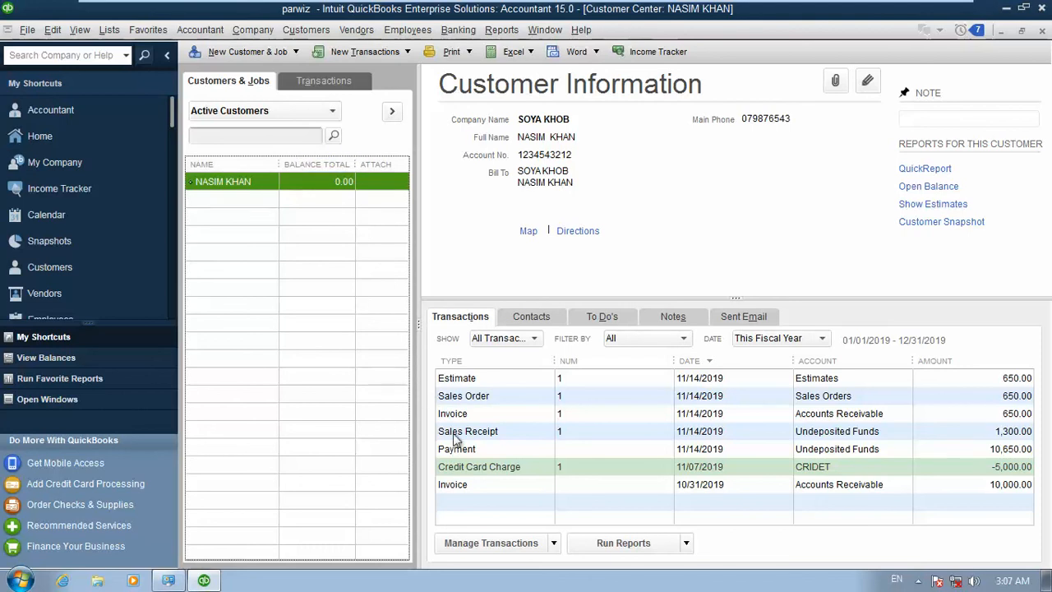
{"action": "left_click", "coordinate": [485, 452]}
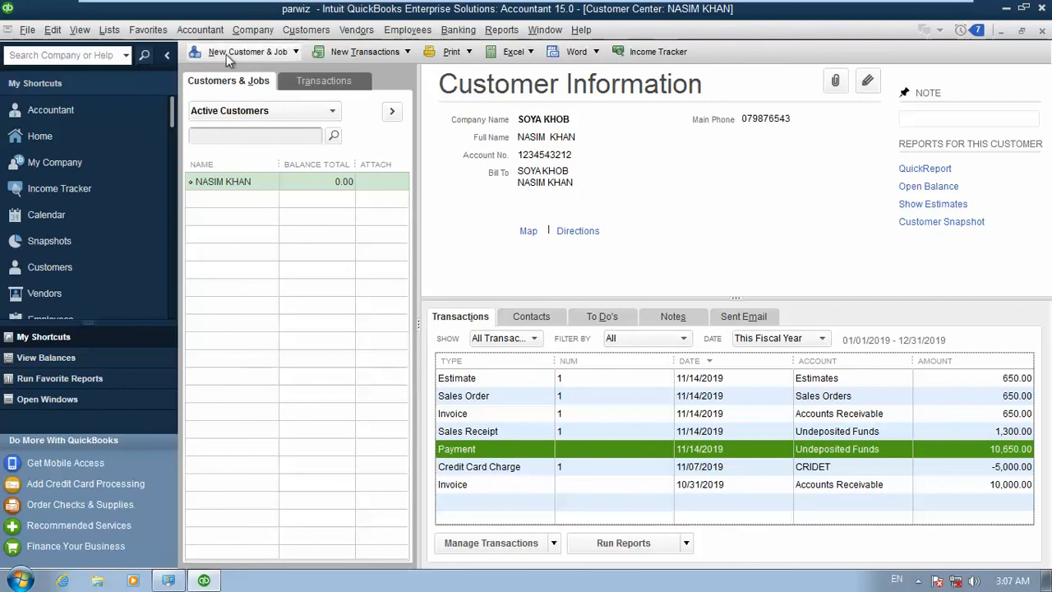
{"action": "left_click", "coordinate": [306, 30]}
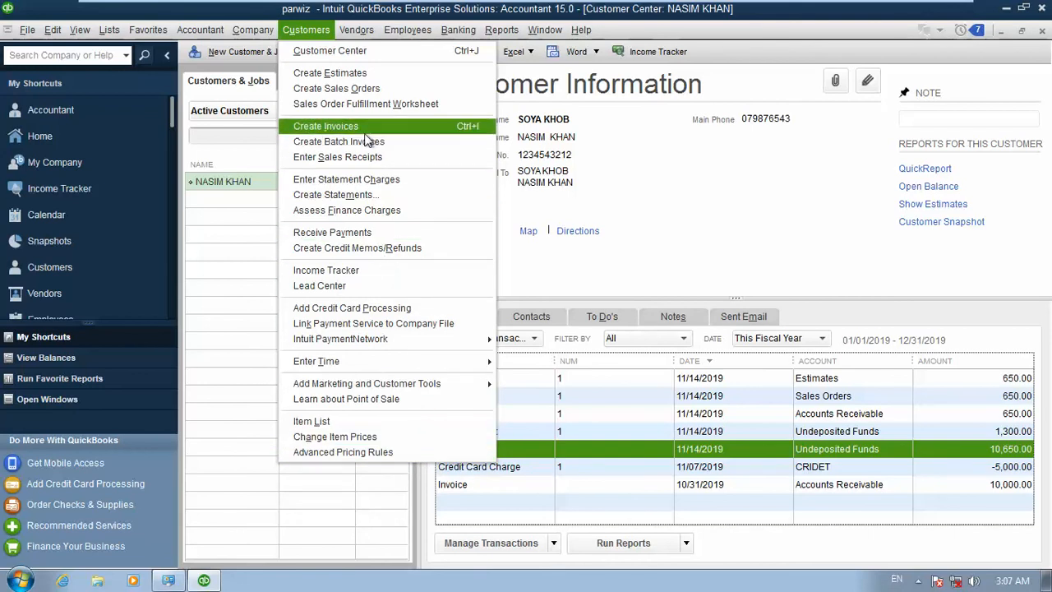
{"action": "left_click", "coordinate": [1000, 33]}
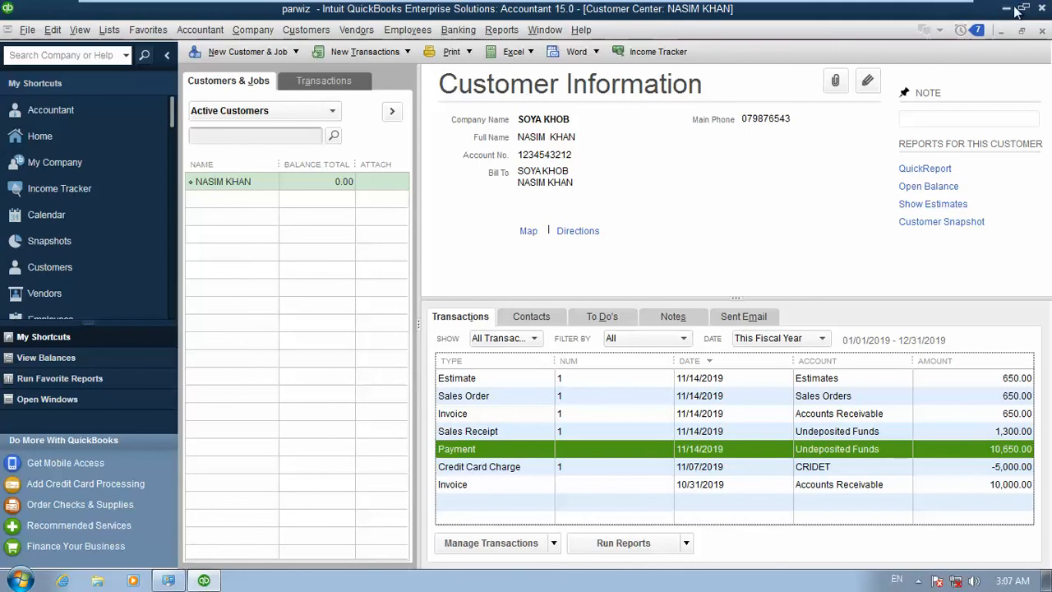
Step: Minimize QuickBooks and the virtual machine to reach the host desktop, and skip the missing item in the file copy
{"action": "left_click", "coordinate": [1005, 8]}
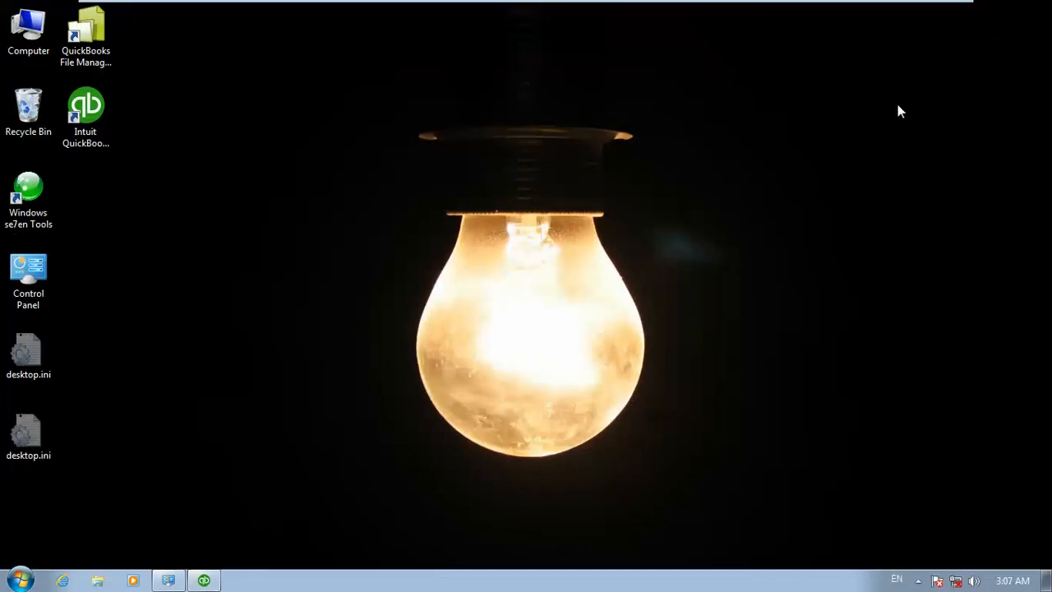
{"action": "mouse_move", "coordinate": [813, 8]}
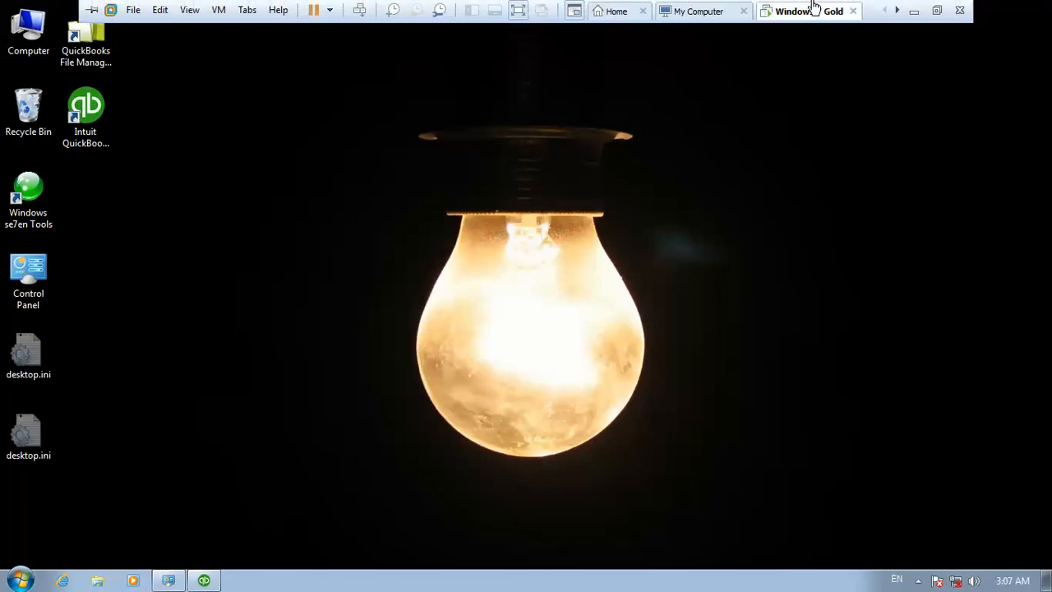
{"action": "left_click", "coordinate": [914, 11]}
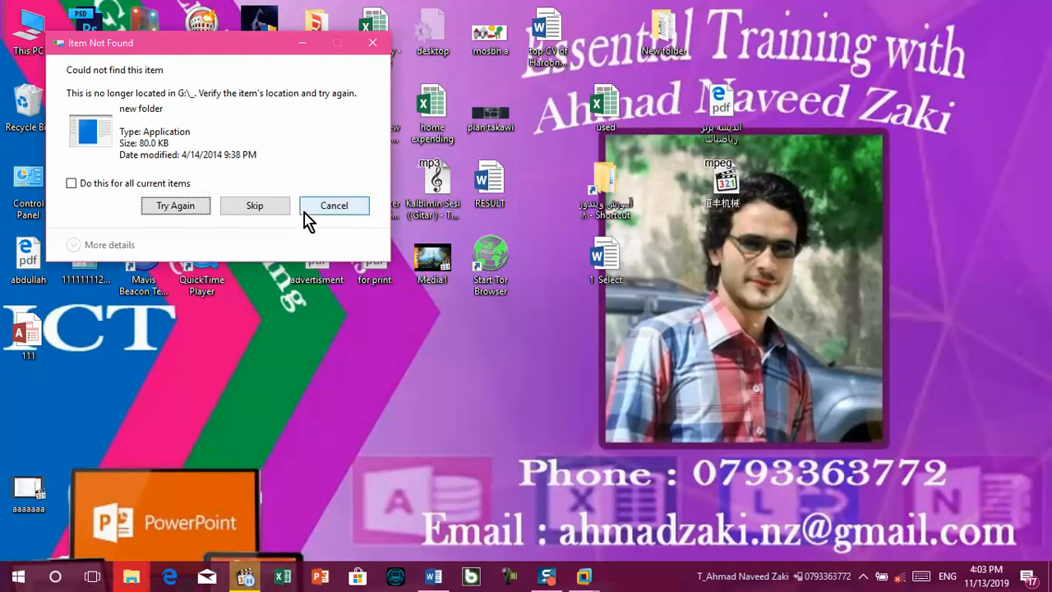
{"action": "left_click", "coordinate": [274, 210]}
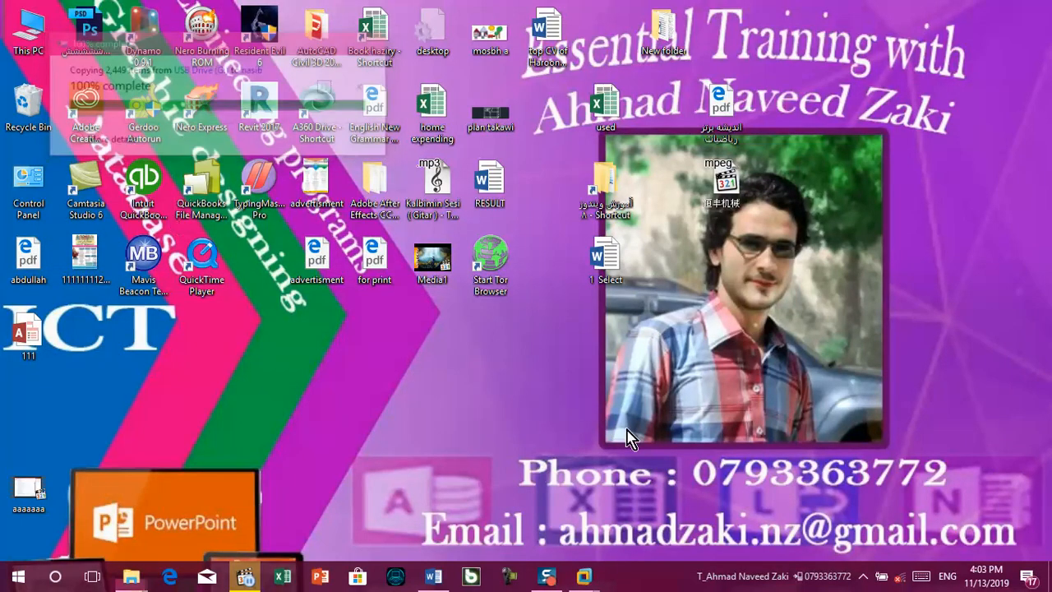